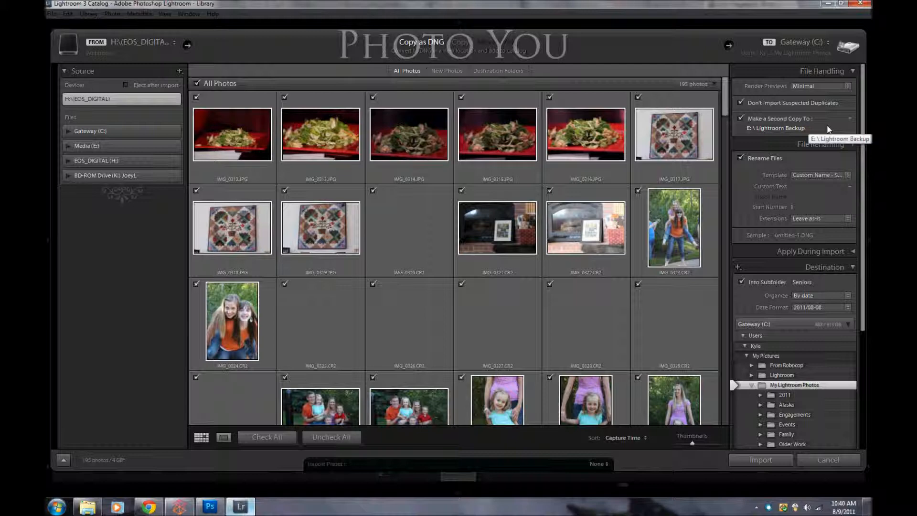
Step: Set the custom file-renaming text to Family and check the Apply During Import settings
left_click(800, 187)
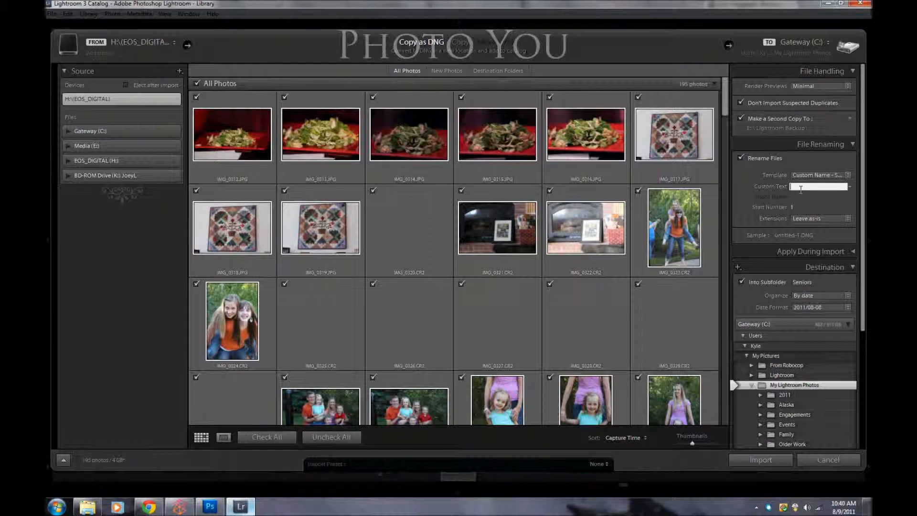
type("Family")
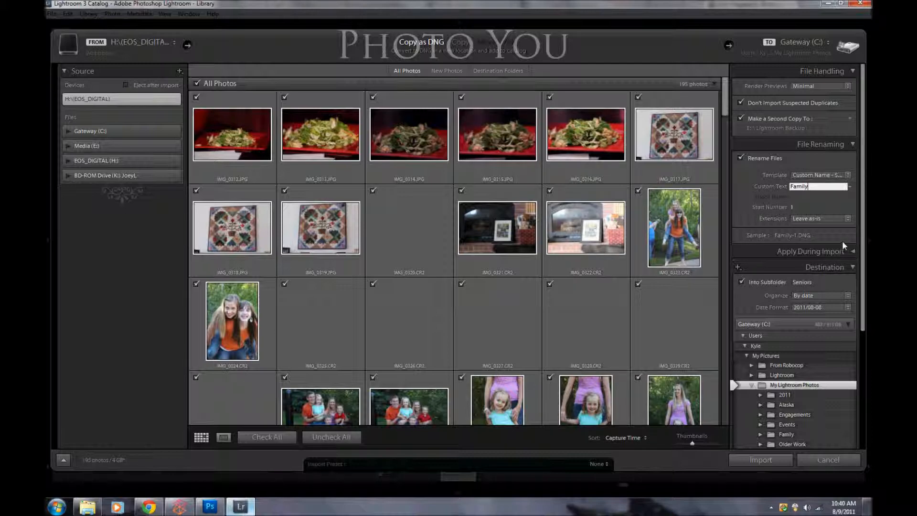
left_click(867, 257)
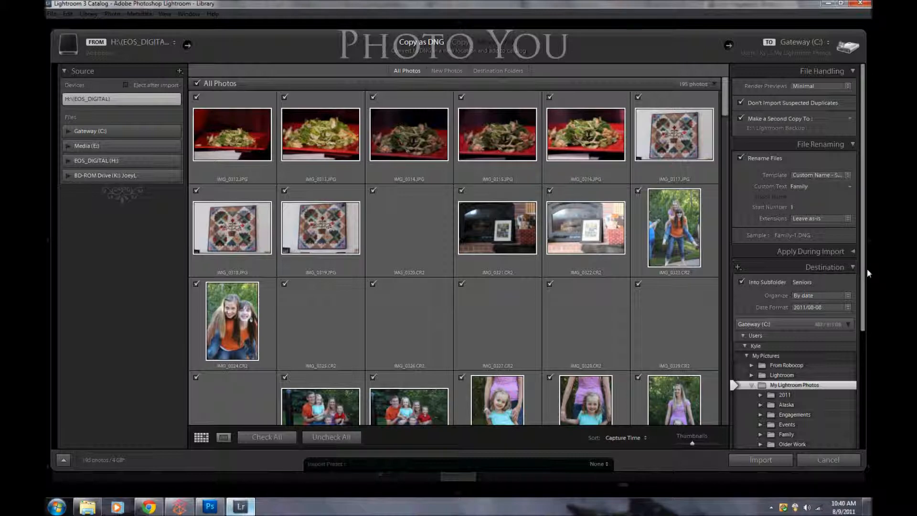
left_click(853, 252)
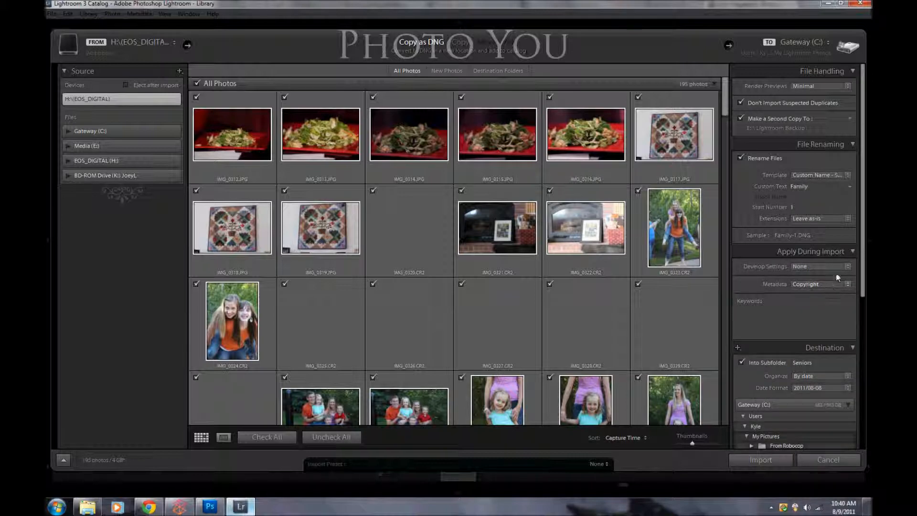
left_click(849, 251)
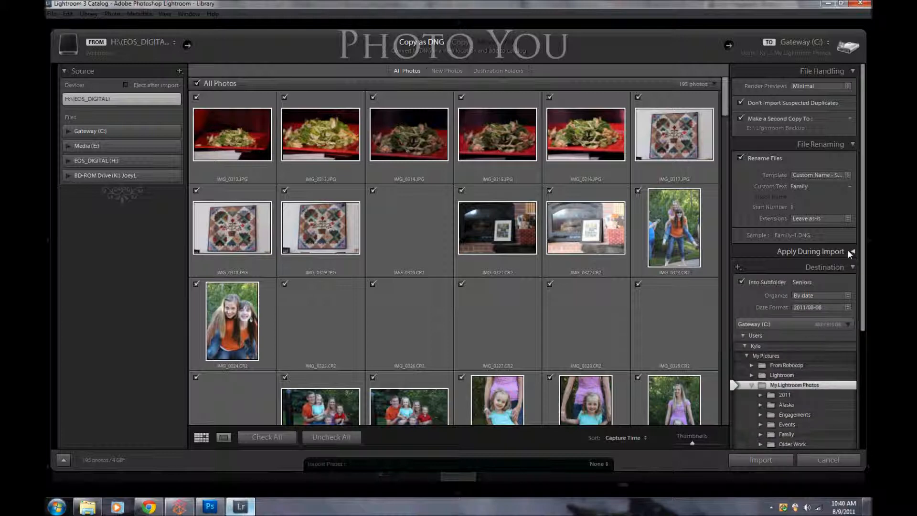
Step: Set the destination subfolder to personal work, check the resulting folder structure, and import the photos
scroll(822, 238, "down", 3)
left_click(810, 222)
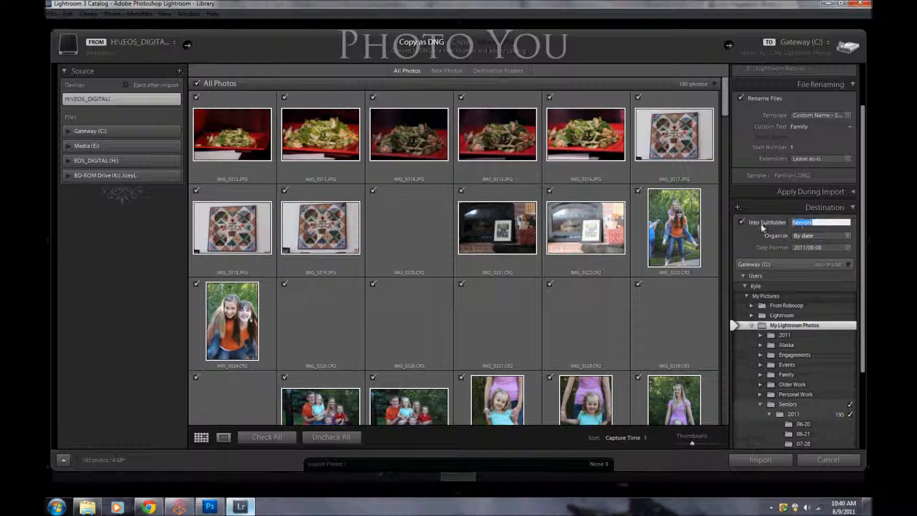
type("personal work")
key("Return")
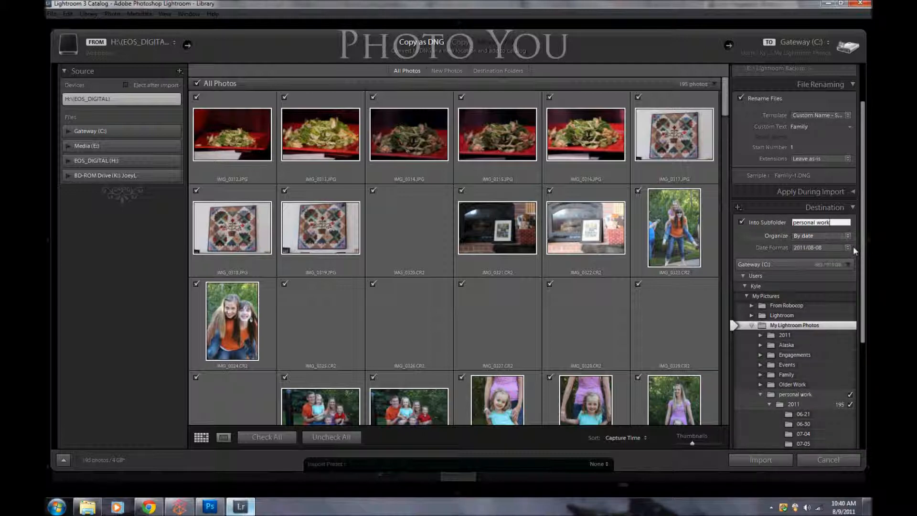
left_click_drag(862, 221, 862, 325)
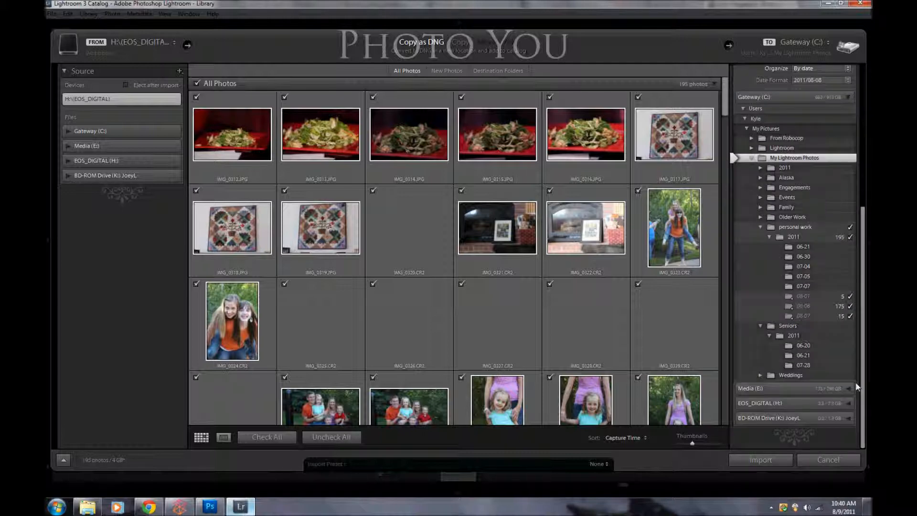
left_click(760, 460)
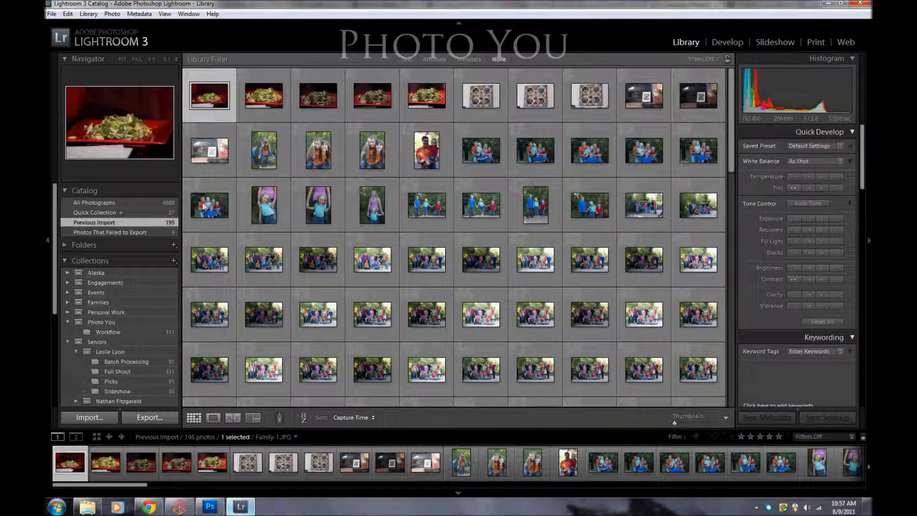
left_click(67, 191)
left_click(68, 191)
left_click(103, 232)
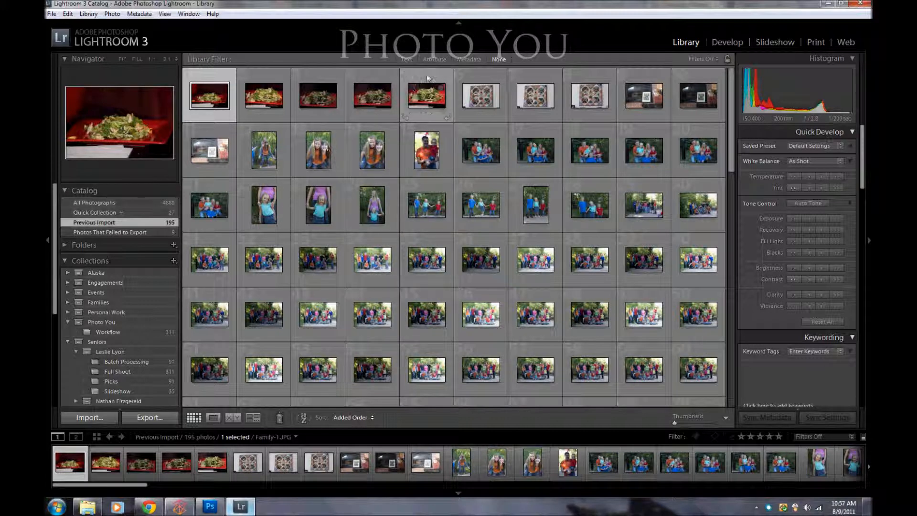
Step: Select the five salad photos at the start of the import and tag them with the existing blog keyword
left_click(414, 93, "shift")
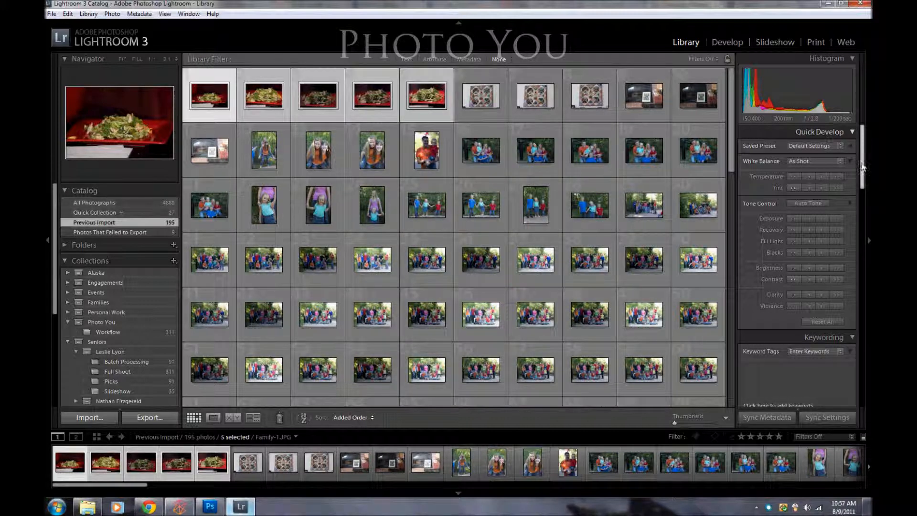
left_click_drag(863, 167, 864, 180)
left_click(806, 323)
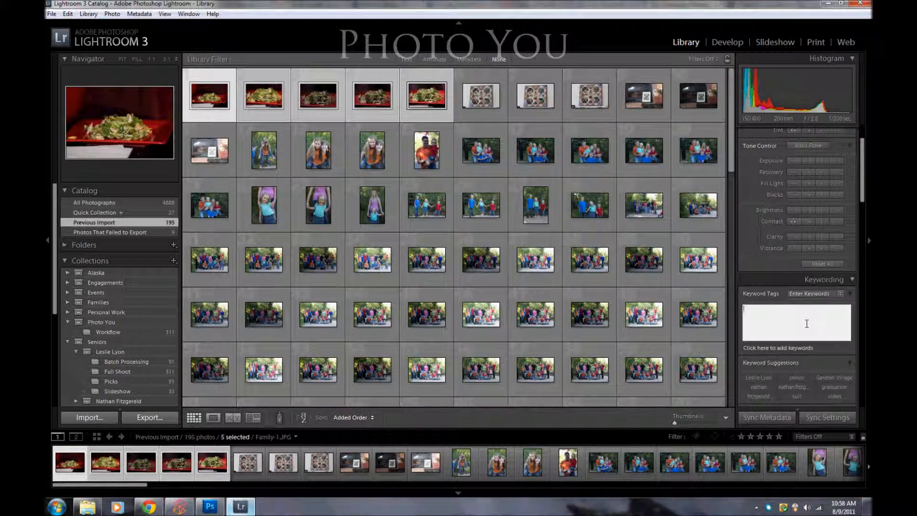
type("Marie")
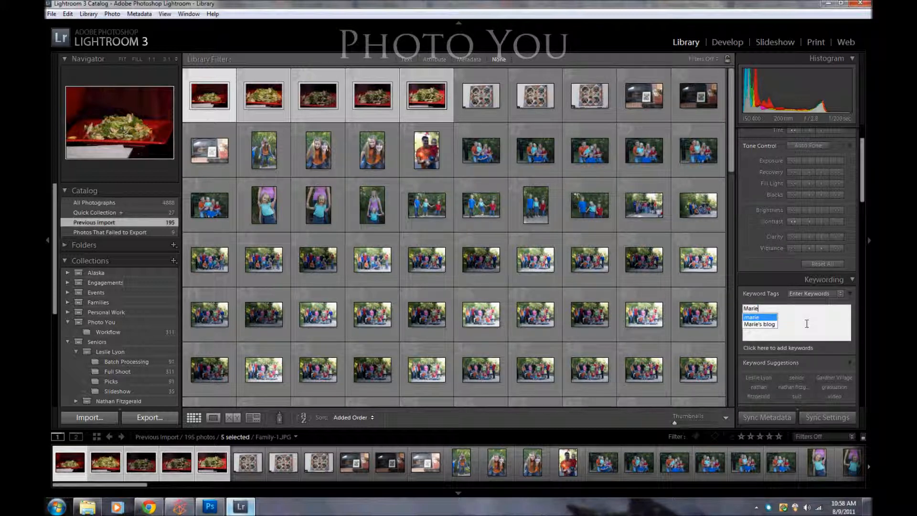
key("Down")
key("Return")
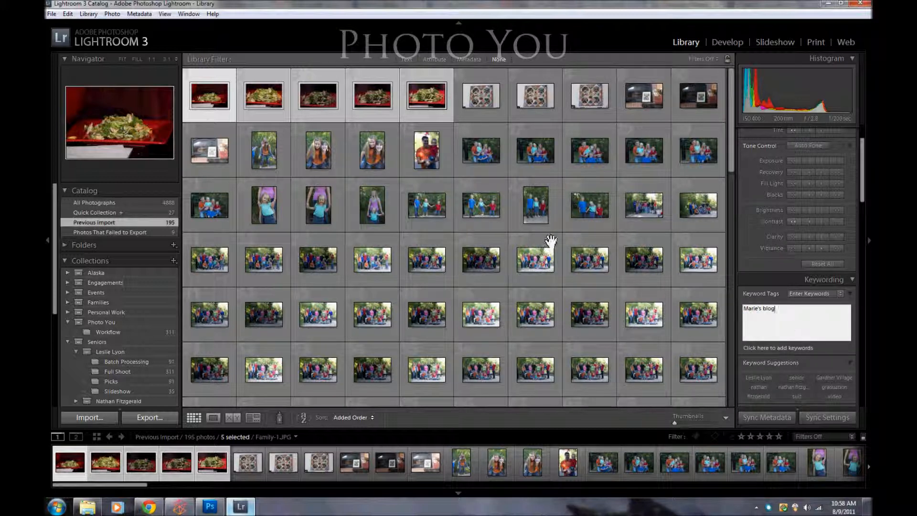
Step: Select the family photos from Family-12.dng up to just before the pool-table shots and tag them with the family surname and family photos
left_click(488, 80)
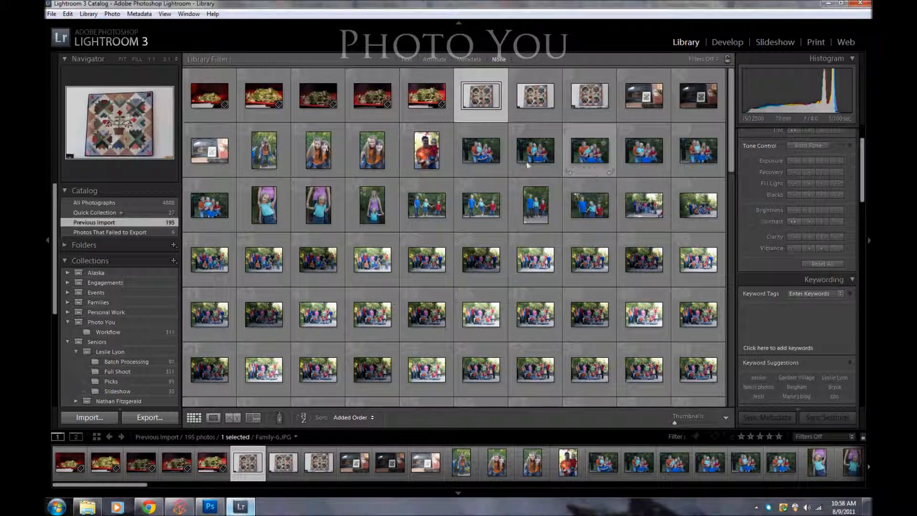
left_click(264, 143)
left_click_drag(731, 149, 743, 387)
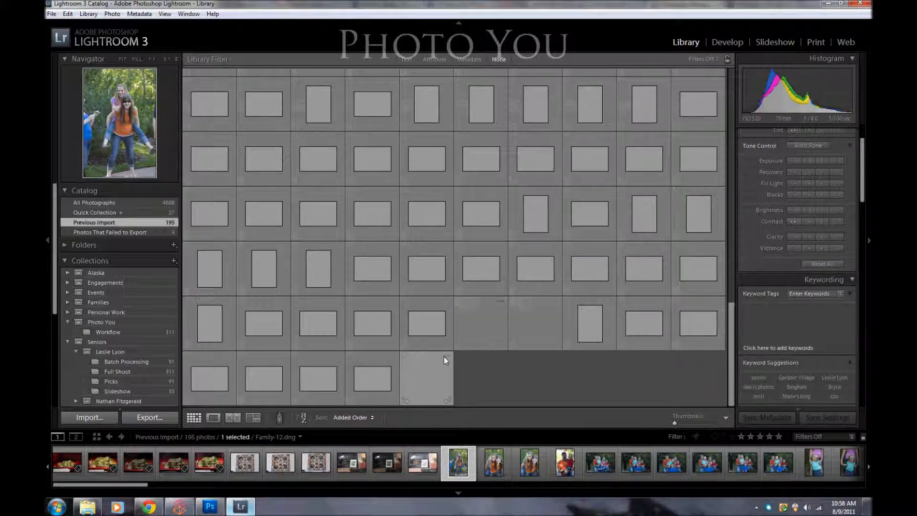
left_click(426, 358, "shift")
left_click(800, 330)
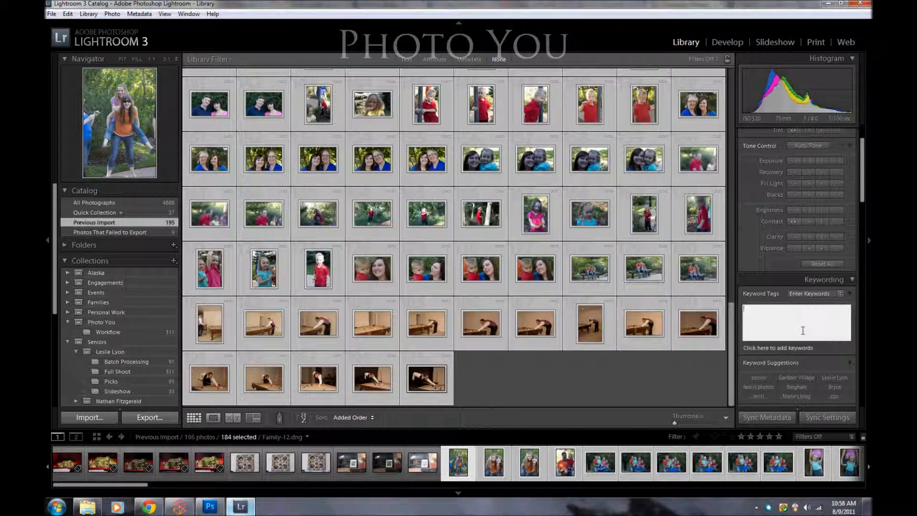
left_click(686, 246, "shift")
left_click(770, 316)
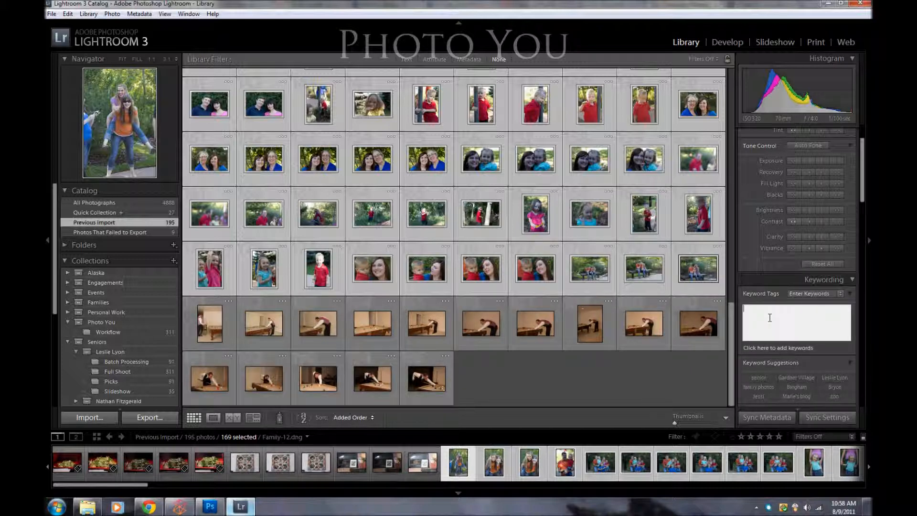
type("Lyon, Family")
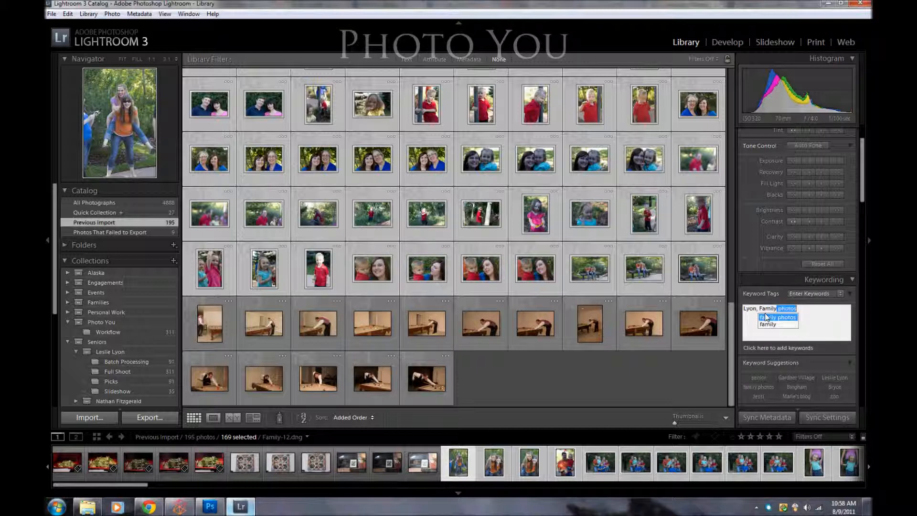
left_click(766, 317)
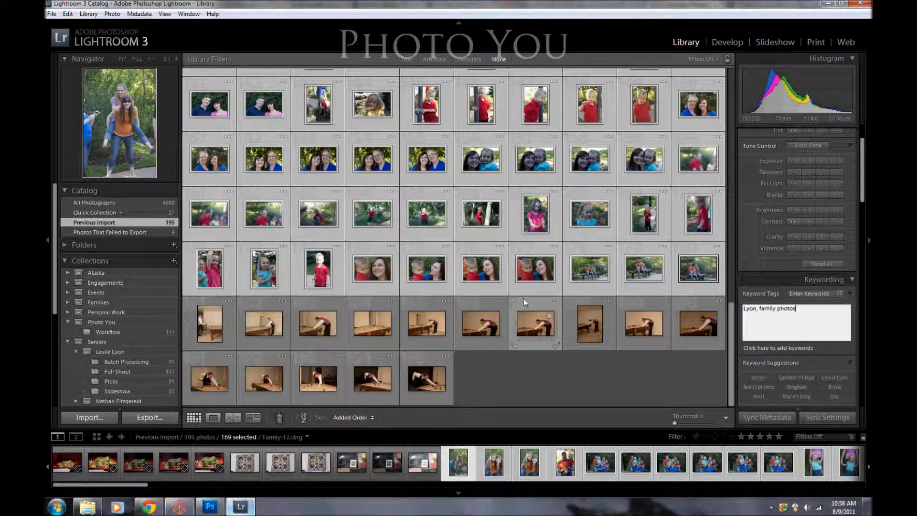
Step: Select all the pool-table photos at the end of the import and tag them with the keyword personal work
left_click(208, 310)
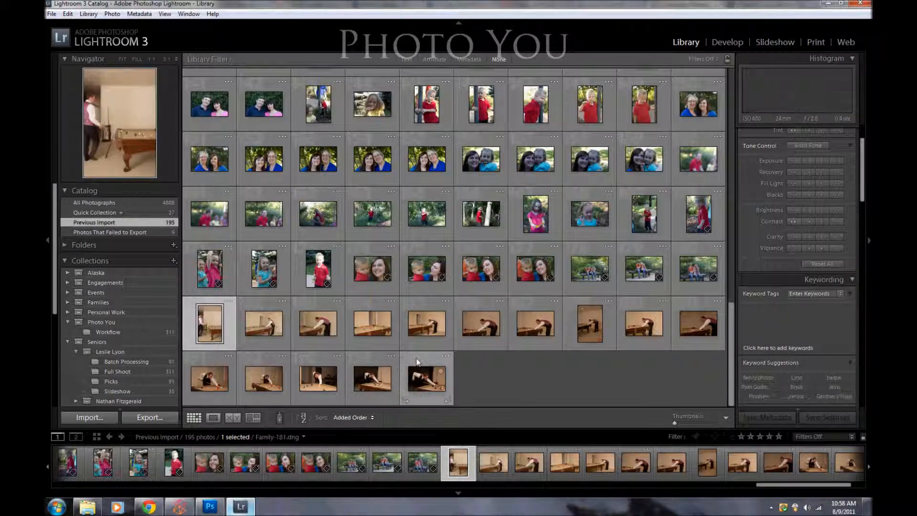
left_click(420, 371, "shift")
left_click(805, 314)
type("personal work")
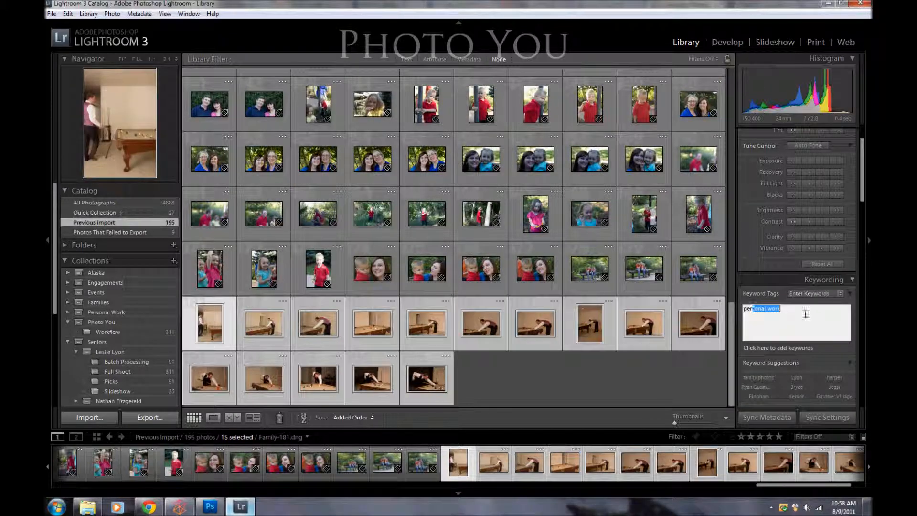
key("Return")
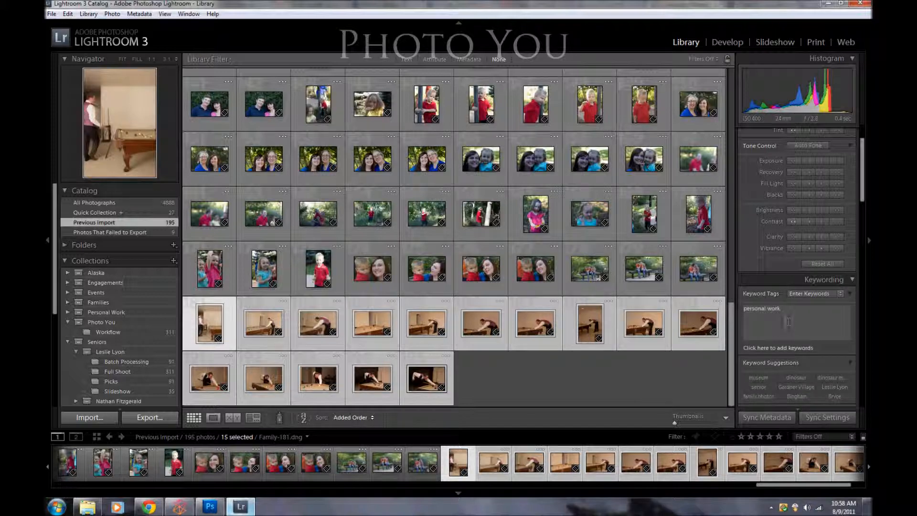
Step: Check the keywords on a family photo, view the first salad photo in Loupe view, and return to the Grid view
left_click(627, 192)
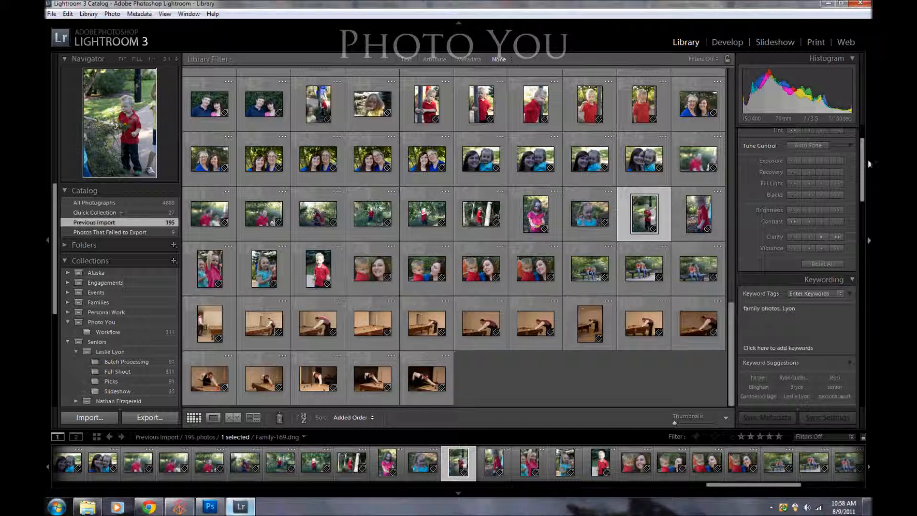
mouse_move(860, 162)
left_mouse_down()
mouse_move(870, 354)
mouse_move(867, 151)
left_mouse_up()
left_click_drag(731, 354, 719, 106)
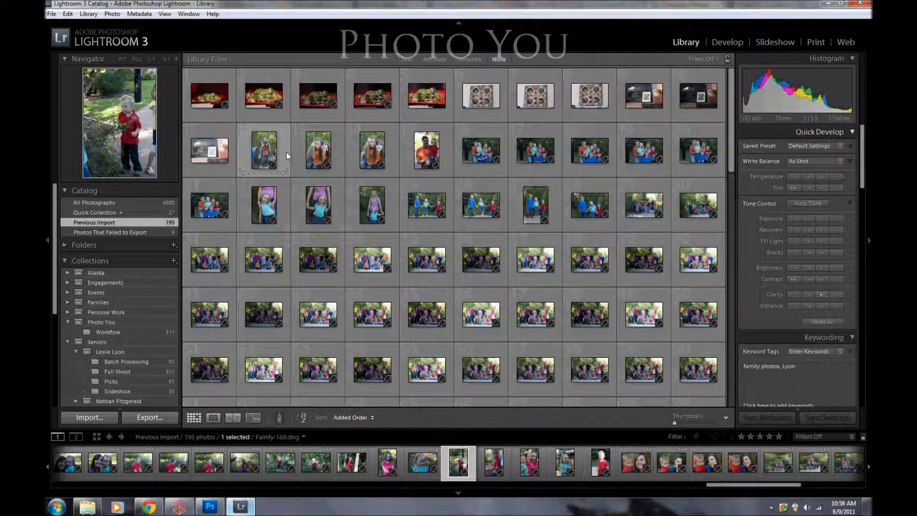
left_click(210, 80)
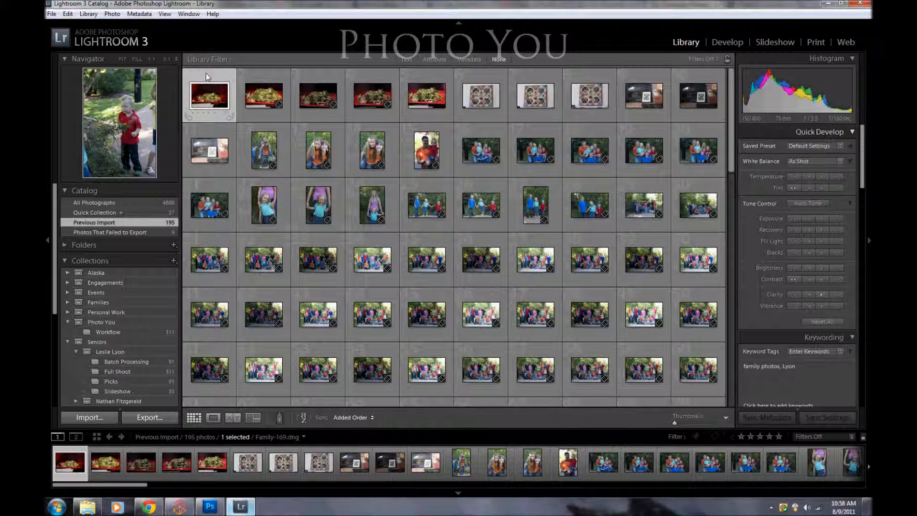
left_click(212, 418)
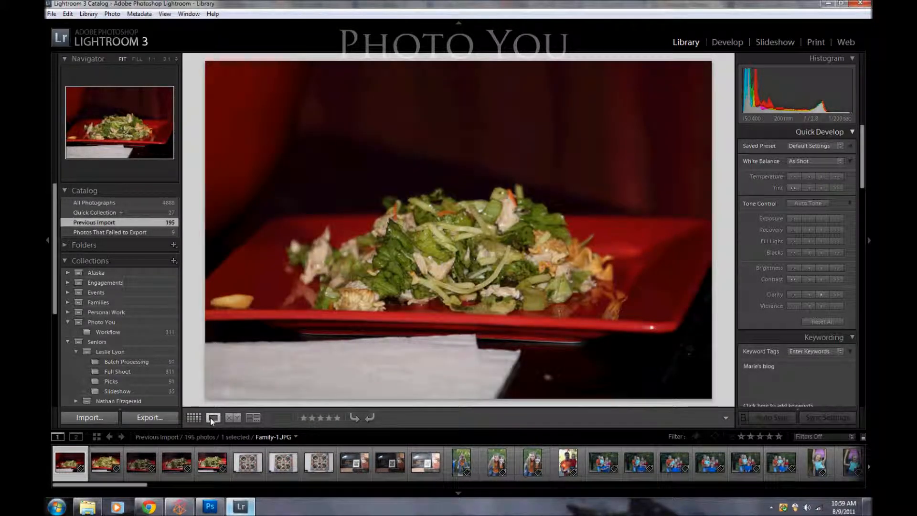
left_click(195, 418)
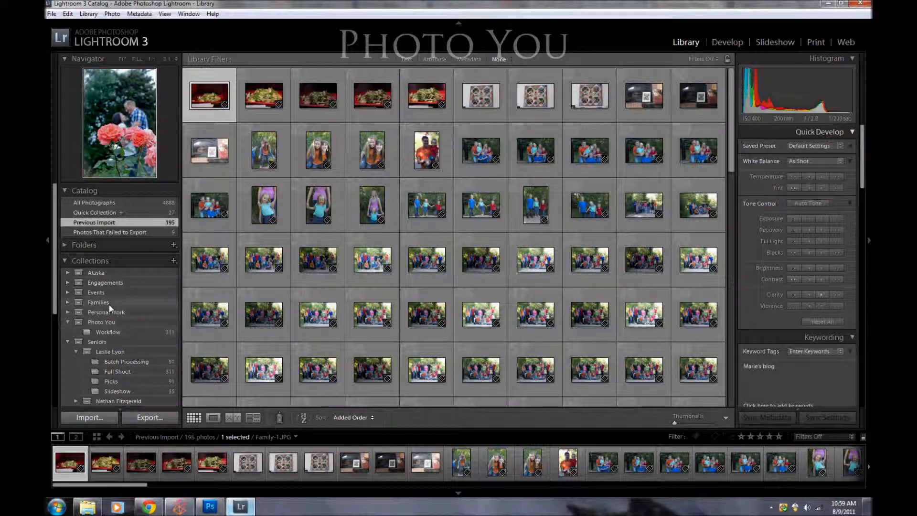
Step: Look over the folder tree and close it, and collapse the Photo You, Seniors and Weddings collection sets
left_click(65, 245)
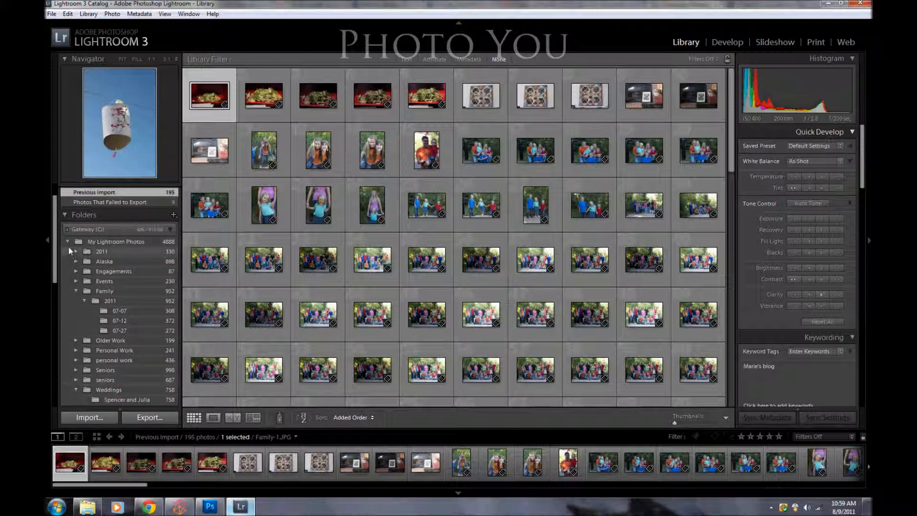
left_click(65, 213)
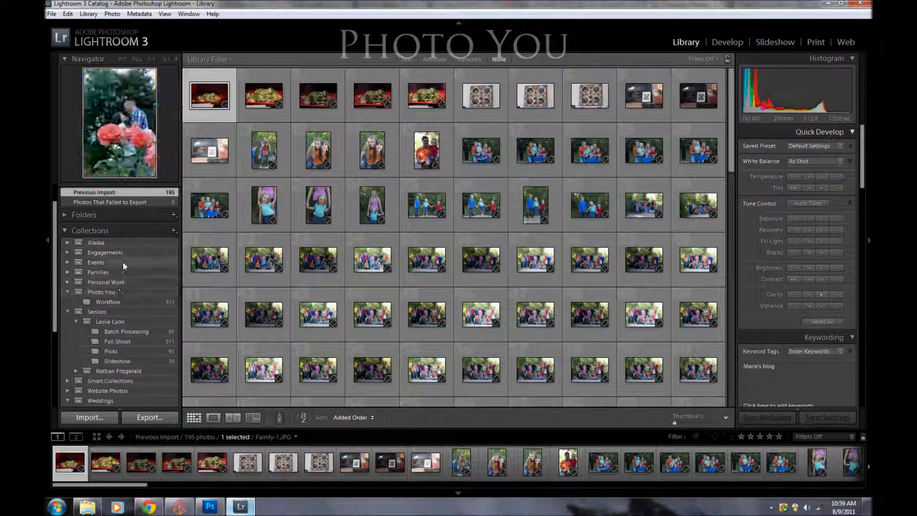
left_click(67, 291)
left_click(66, 302)
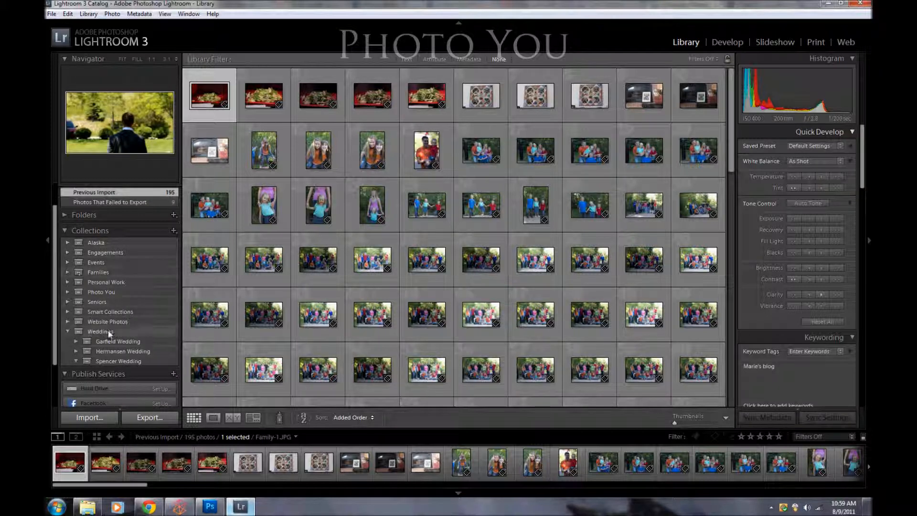
left_click(68, 332)
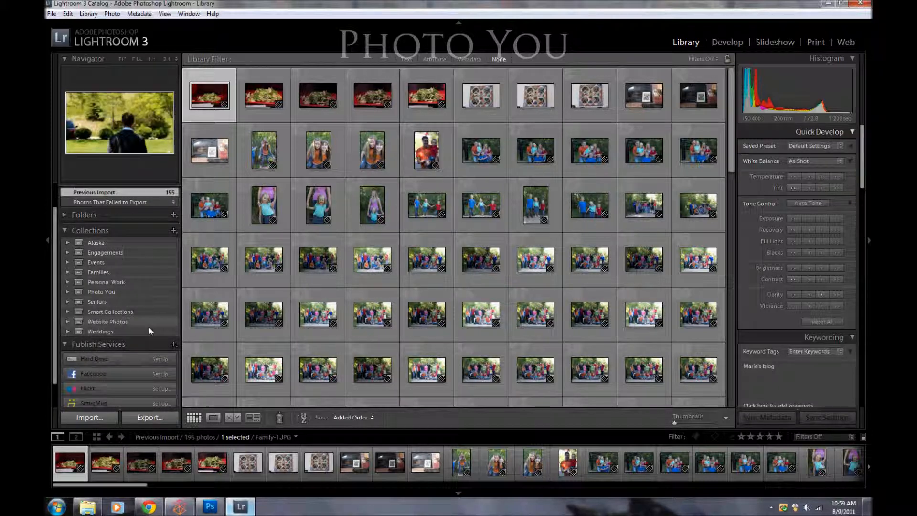
left_click(175, 232)
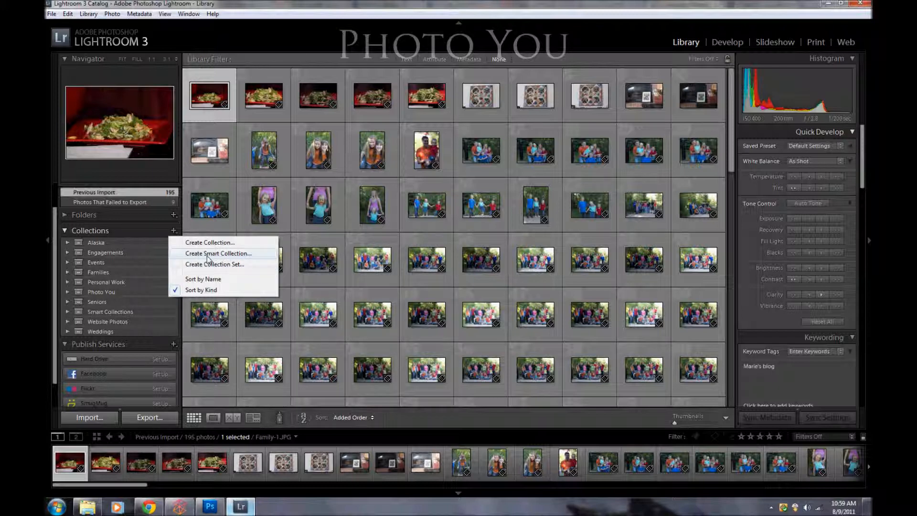
left_click(210, 264)
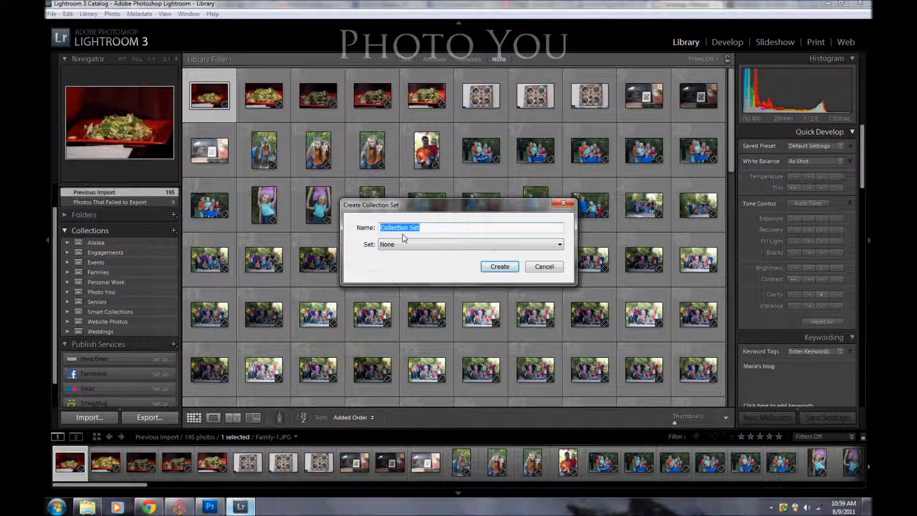
type("Weddings")
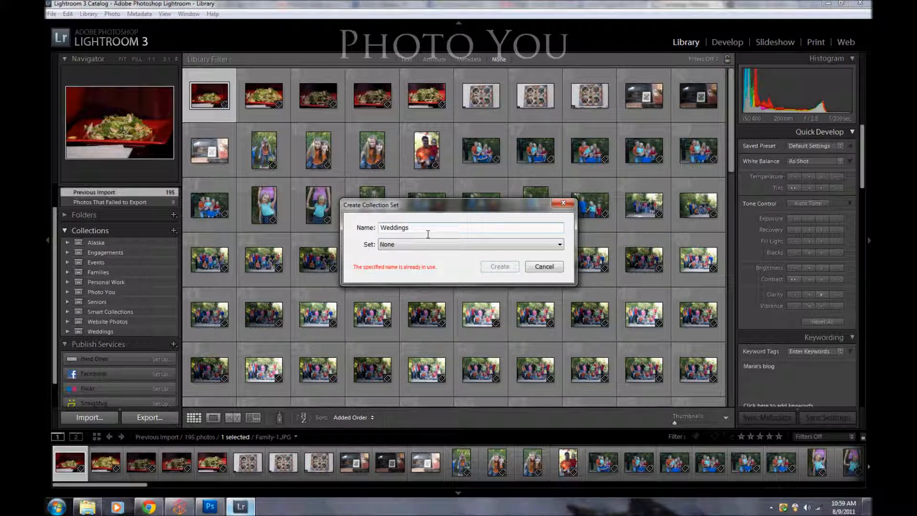
left_click(542, 267)
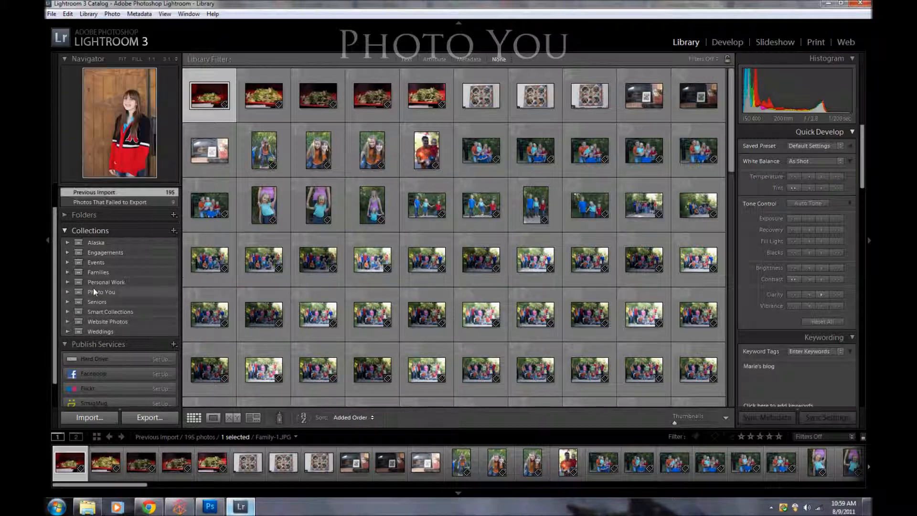
Step: Create a collection set inside Personal Work, named with the family surname followed by Family Photos
left_click(67, 282)
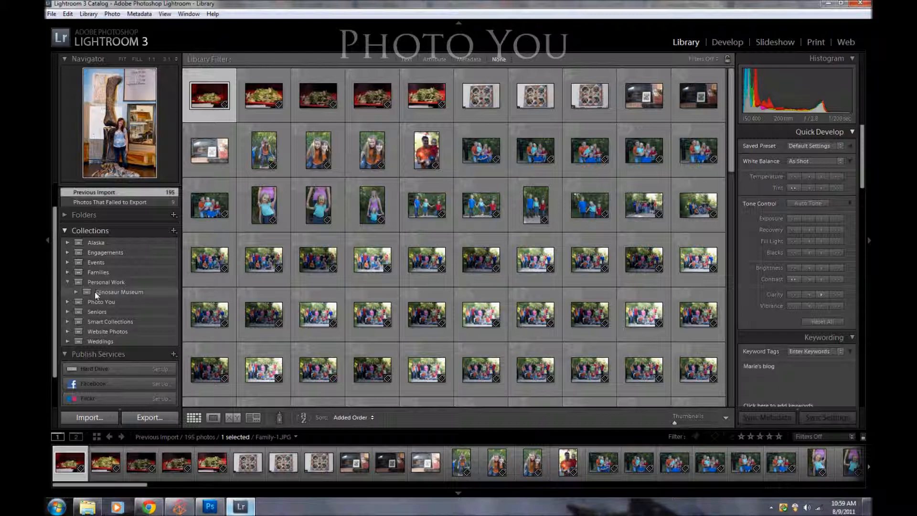
left_click(173, 231)
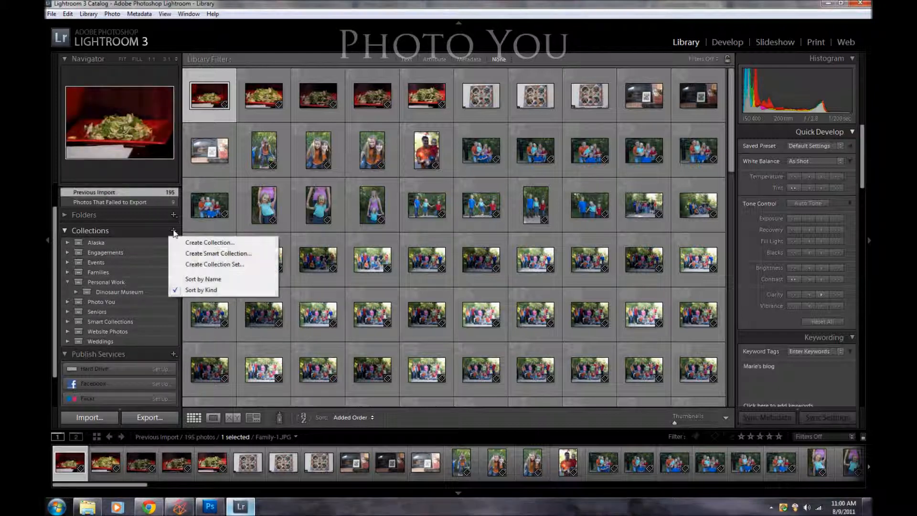
left_click(194, 267)
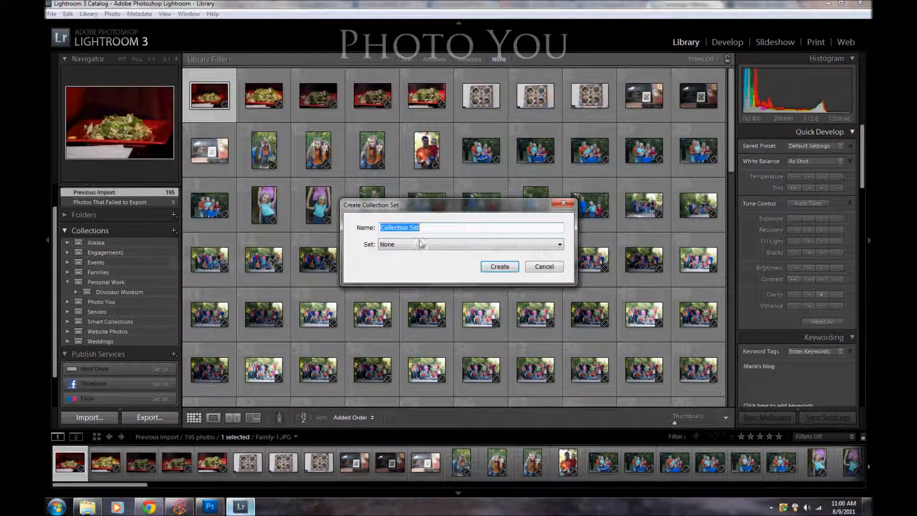
type("Lyon Family Photos")
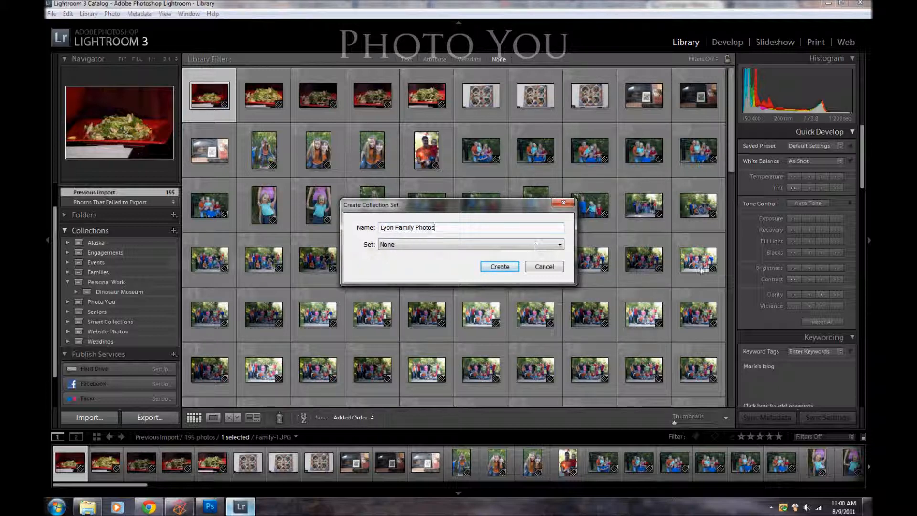
left_click(392, 245)
left_click(469, 370)
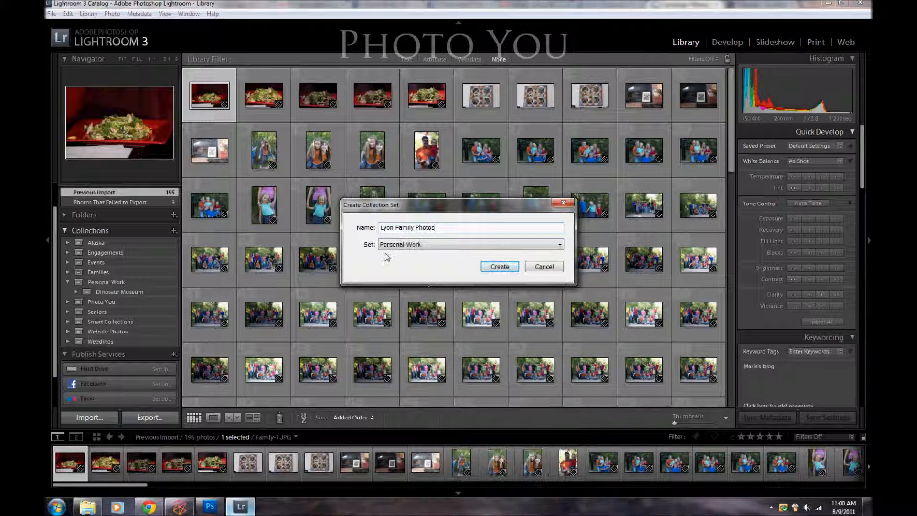
left_click(500, 266)
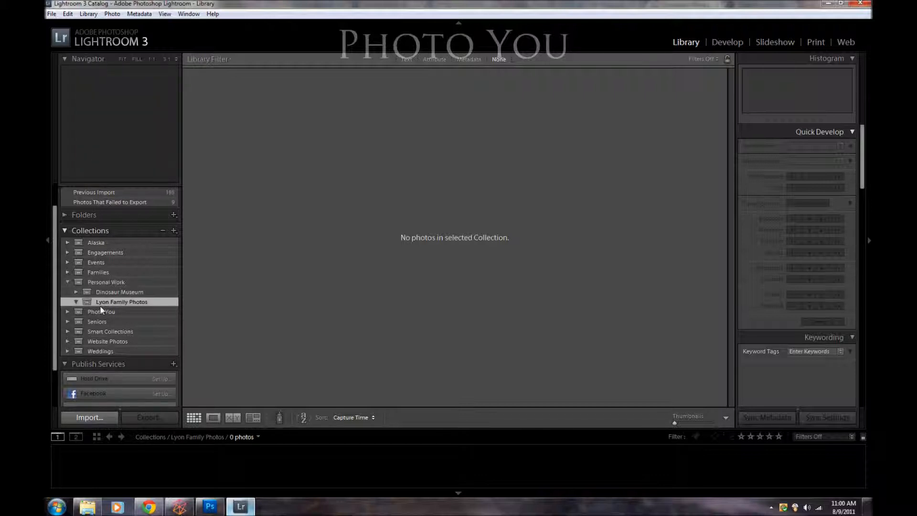
Step: Select all photos of the previous import and create a Full Shoot collection from them inside the new family photos set
left_click(123, 193)
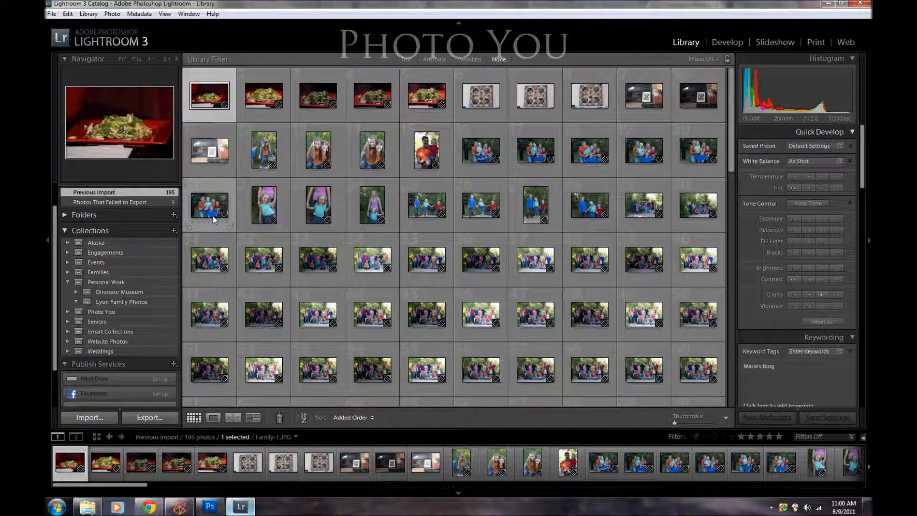
key("ctrl+a")
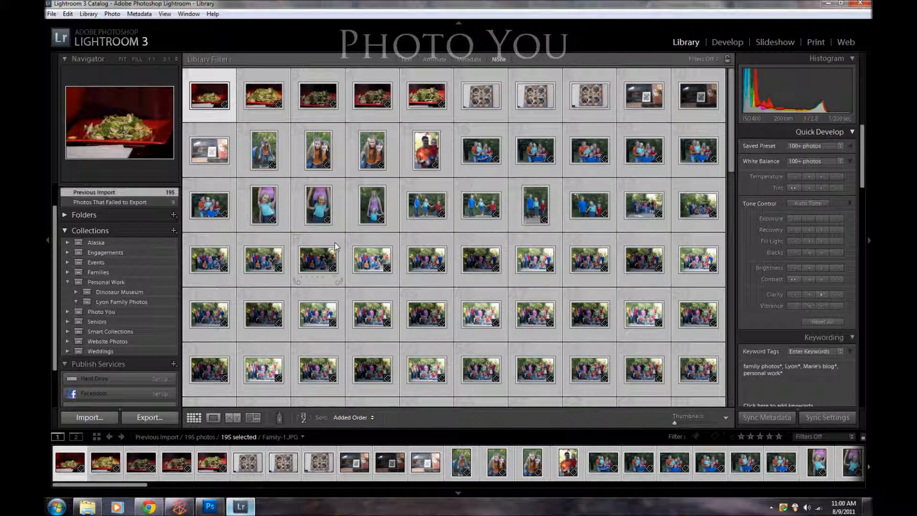
key("ctrl+n")
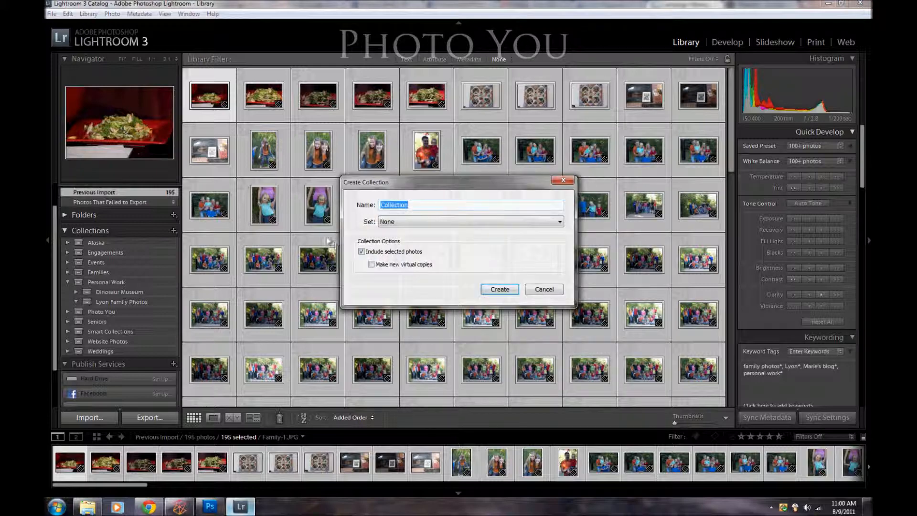
left_click(409, 223)
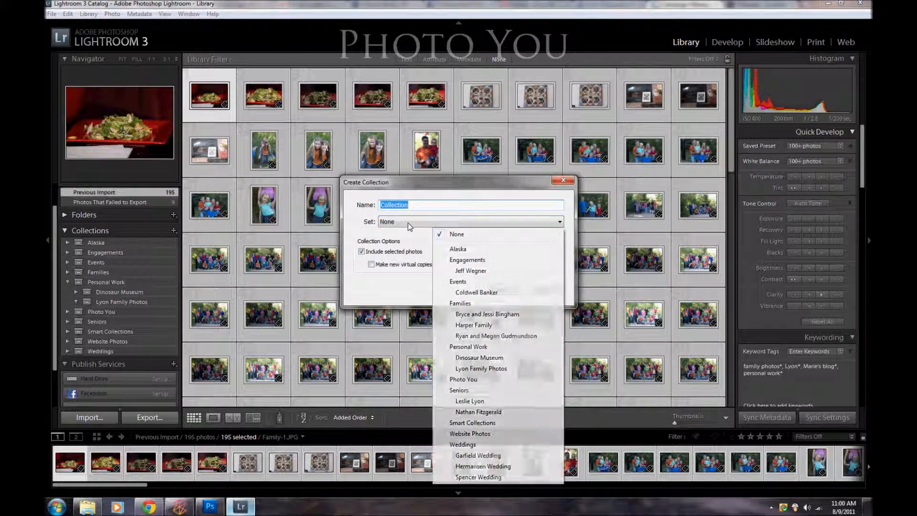
left_click(489, 369)
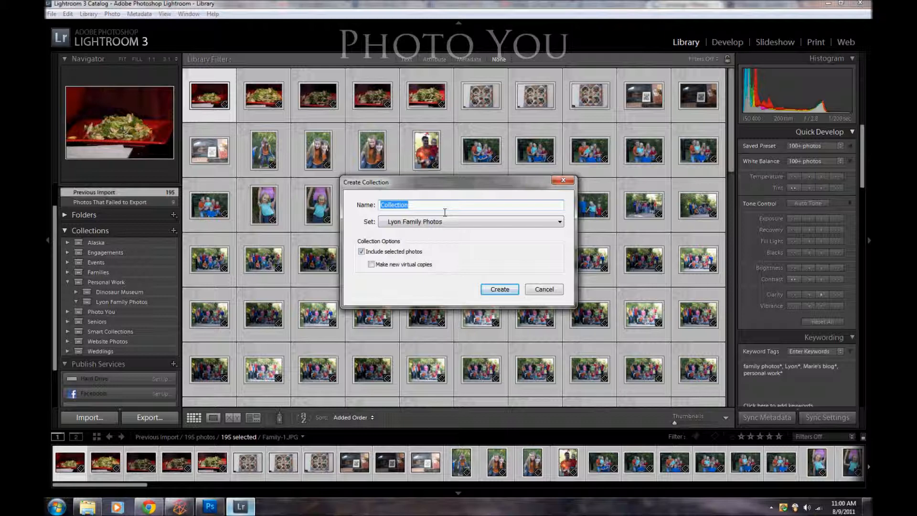
type("Full Shoot")
left_click(499, 290)
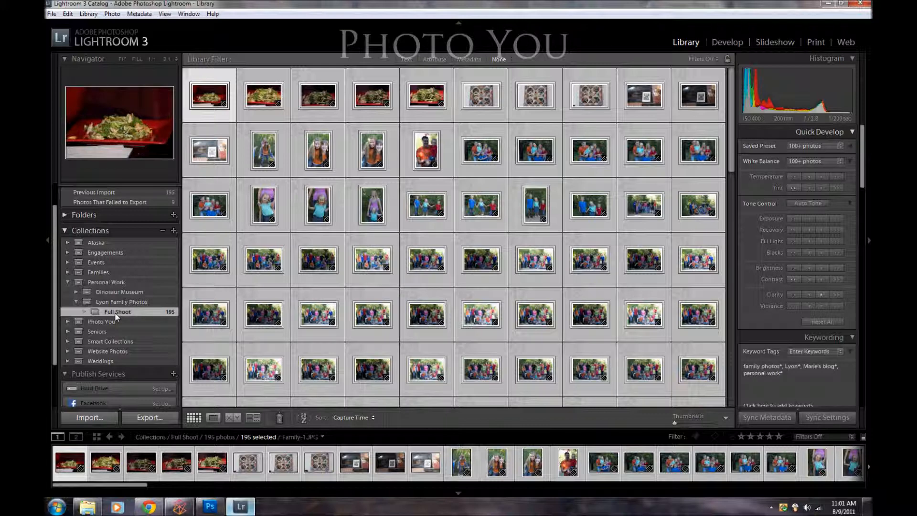
Step: Expand the Dinosaur Museum collection set and open Family-12.dng from the new Full Shoot collection in Loupe view
left_click(77, 292)
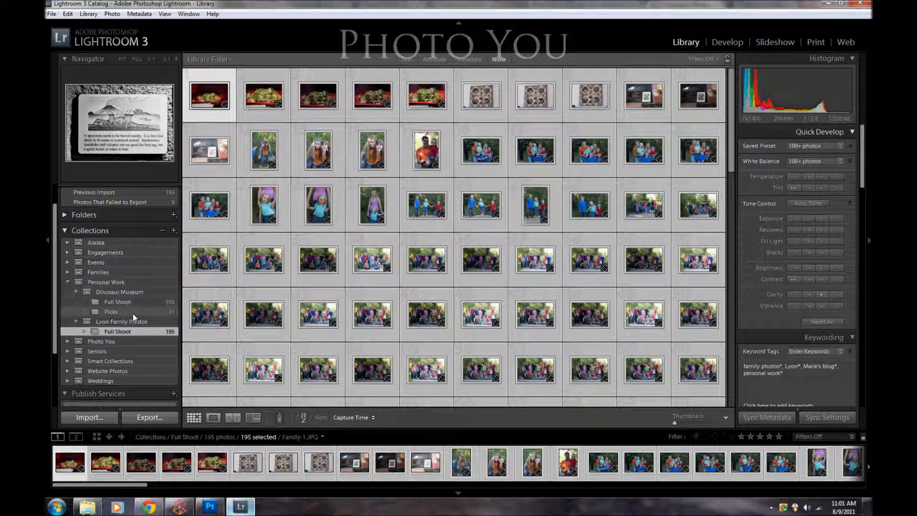
left_click(216, 79)
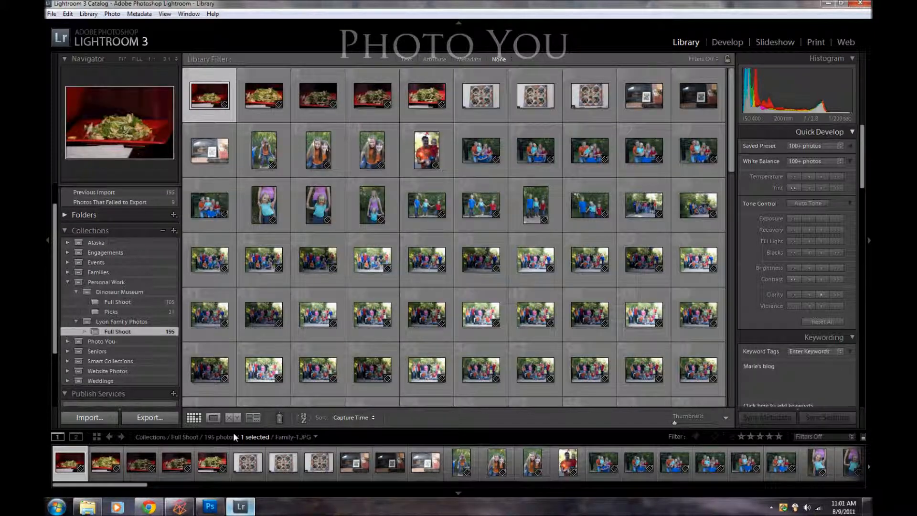
left_click(216, 419)
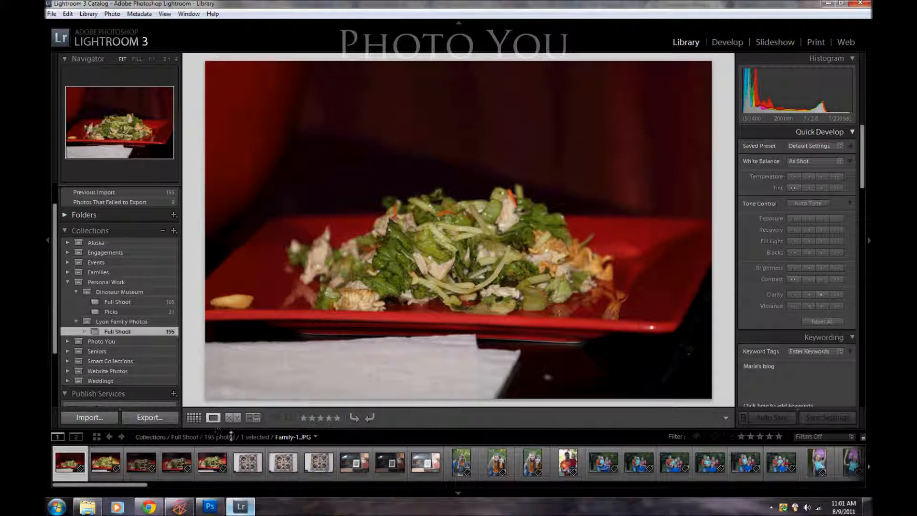
left_click(454, 469)
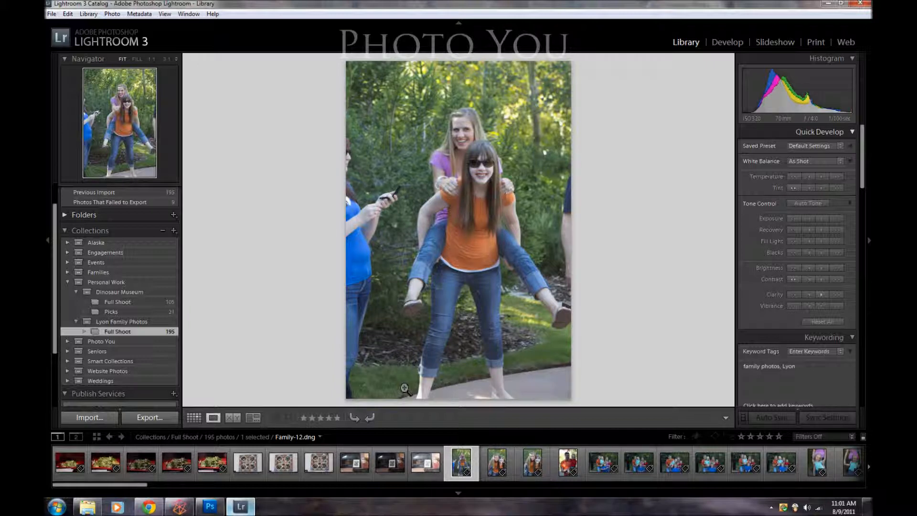
Step: Rate Family-12.dng three stars, Family-13.dng two stars and Family-14.dng four stars
key("3")
key("Right")
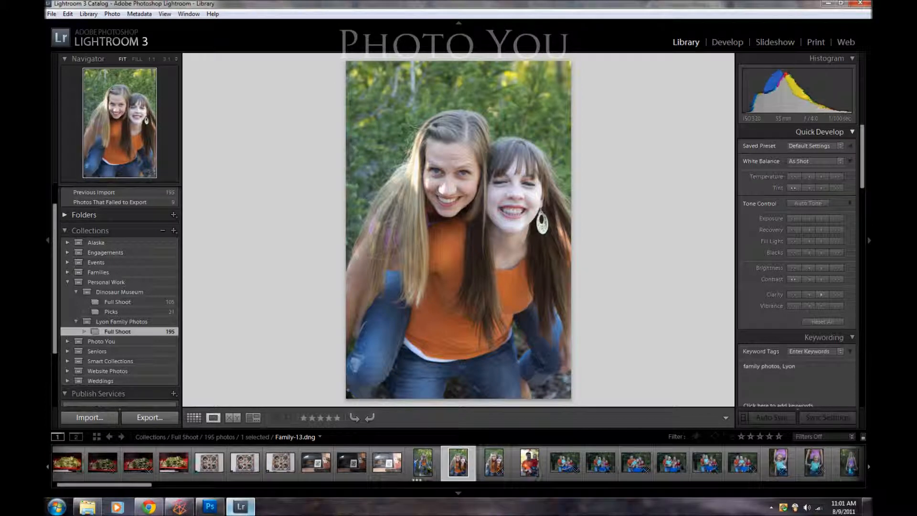
key("2")
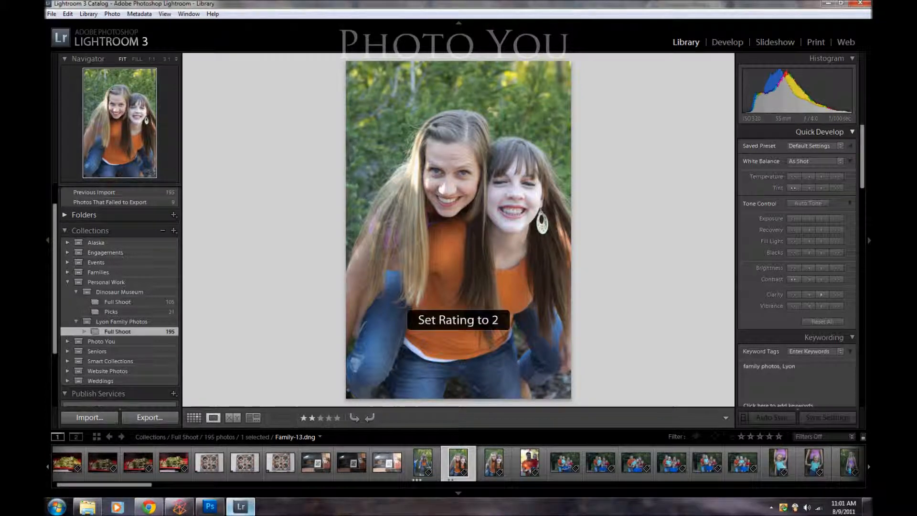
key("Right")
key("4")
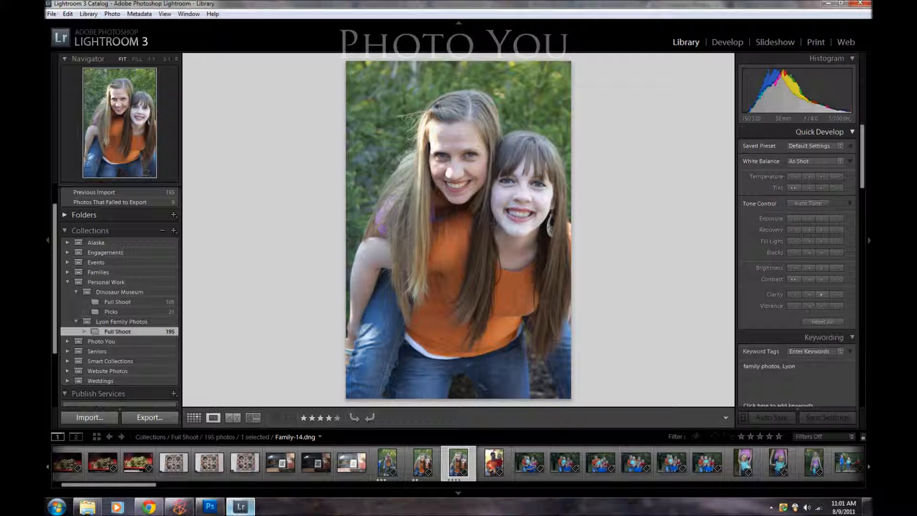
Step: Reset the star ratings of Family-14.dng, Family-13.dng and Family-12.dng to 0
key("0")
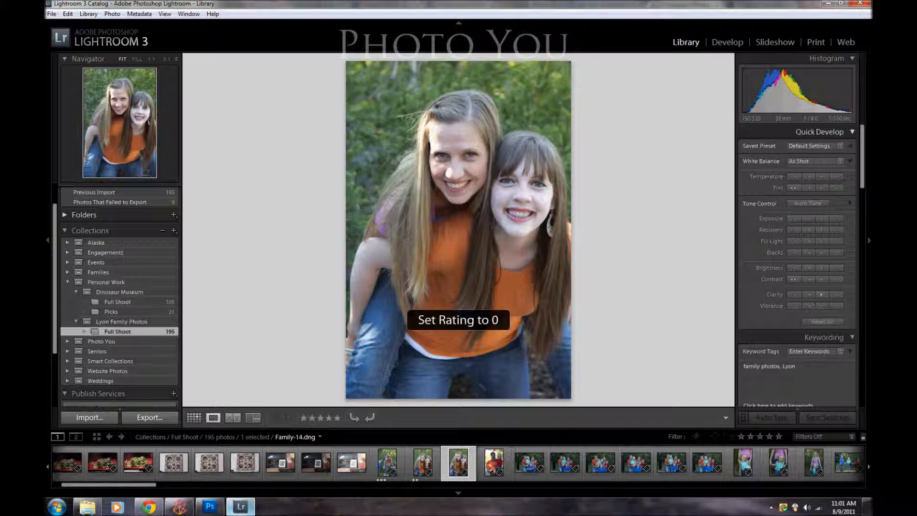
key("Left")
key("0")
key("Left")
key("0")
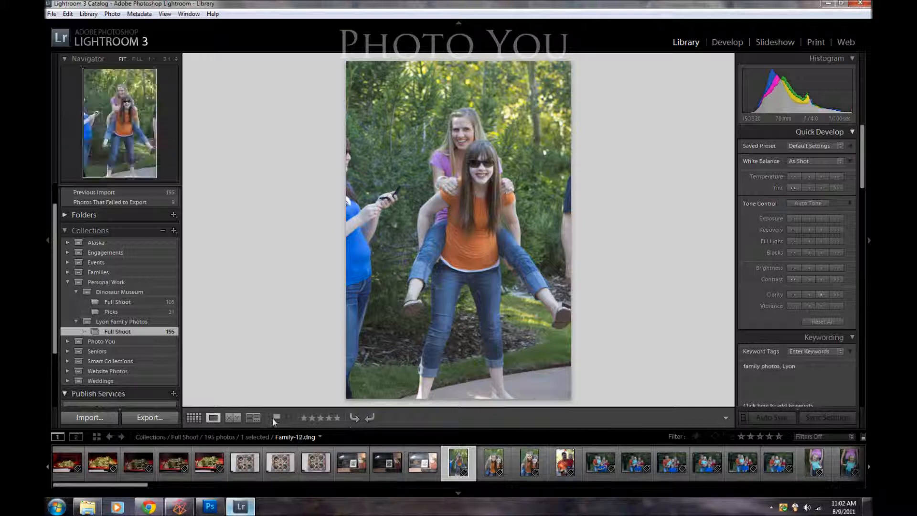
left_click(727, 417)
left_click(758, 350)
left_click(726, 418)
left_click(758, 350)
Step: Flag Family-12.dng and Family-14.dng as picks, skipping Family-13.dng
key("p")
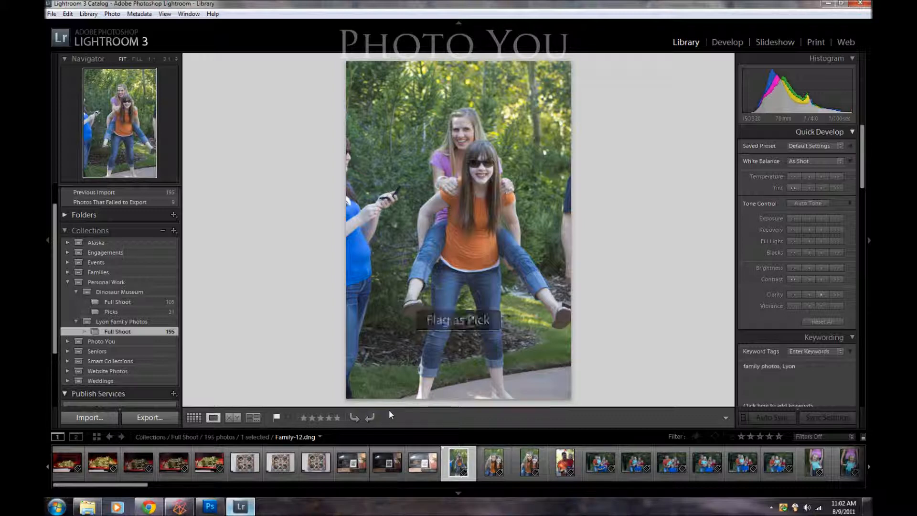
key("x")
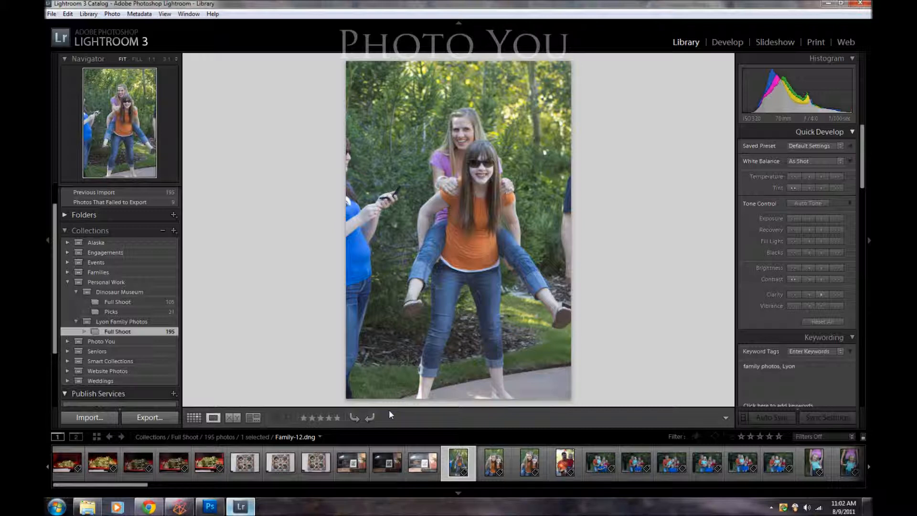
key("p")
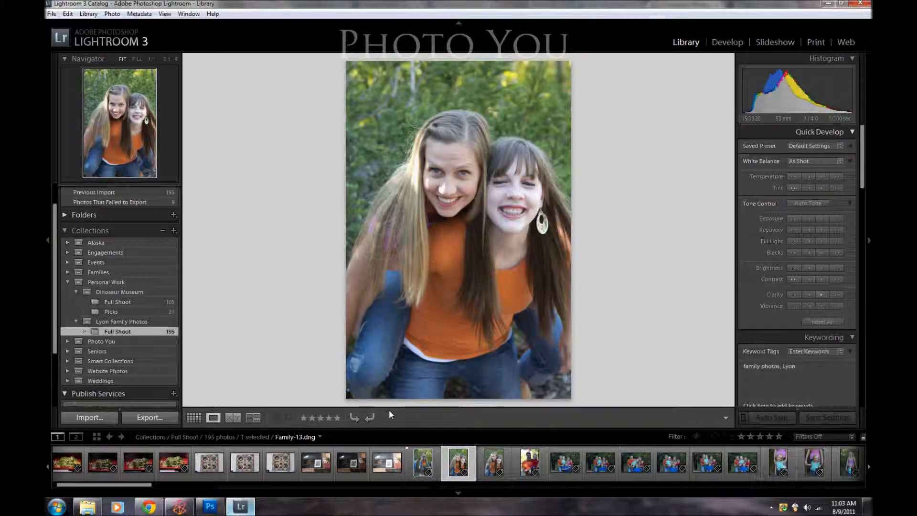
key("Right")
key("p")
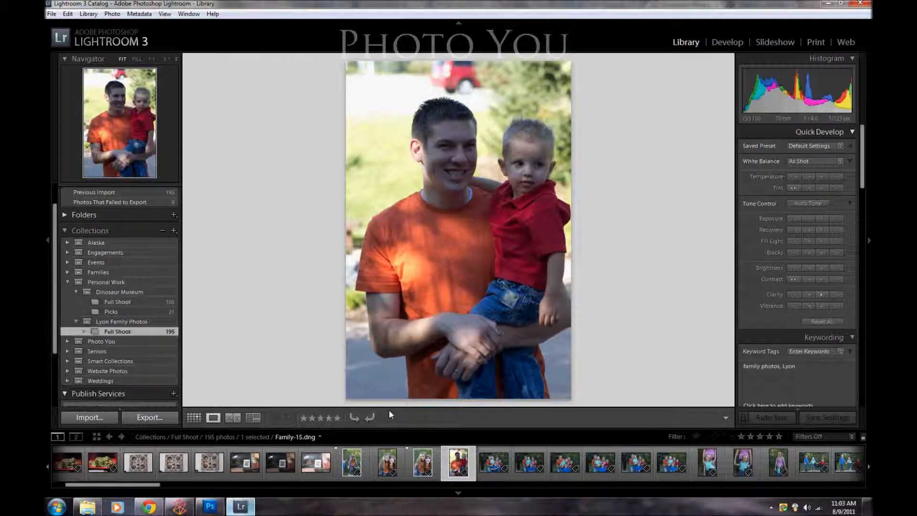
Step: Mark Family-15.dng as rejected, clear its flag again, and go through the remaining family photos up to Family-180.dng
key("x")
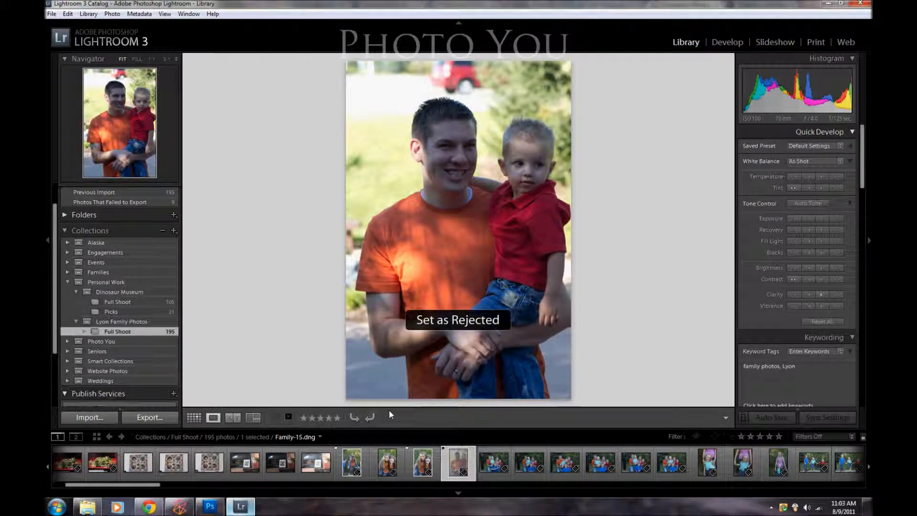
key("u")
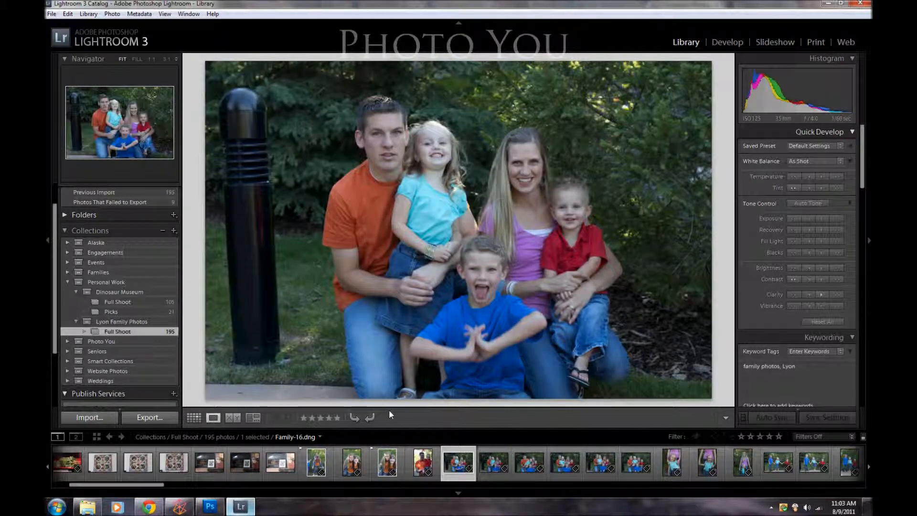
key("Left")
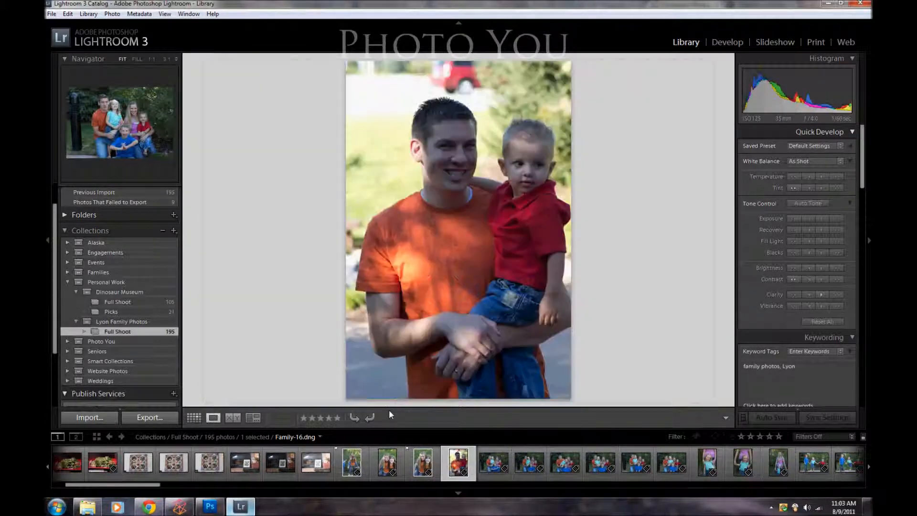
key("Right")
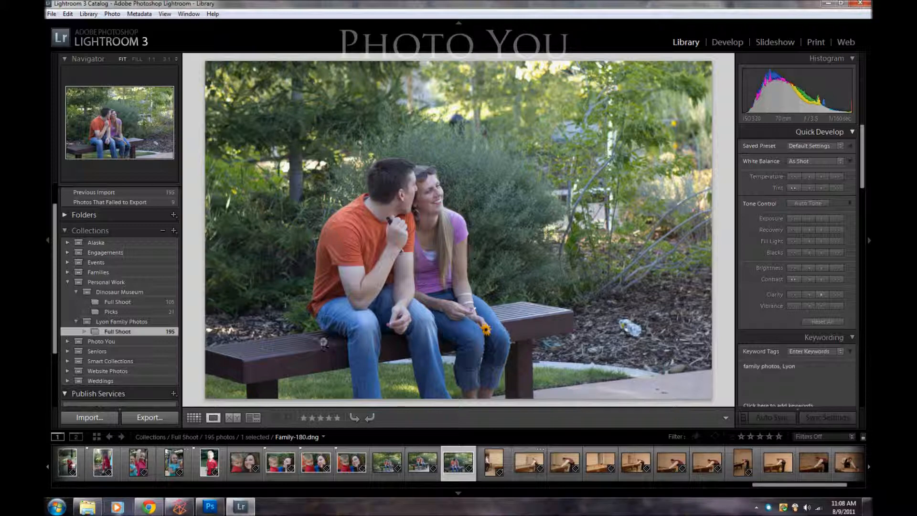
Step: Return to the Grid view and filter the Full Shoot collection to show only flagged photos
left_click(200, 417)
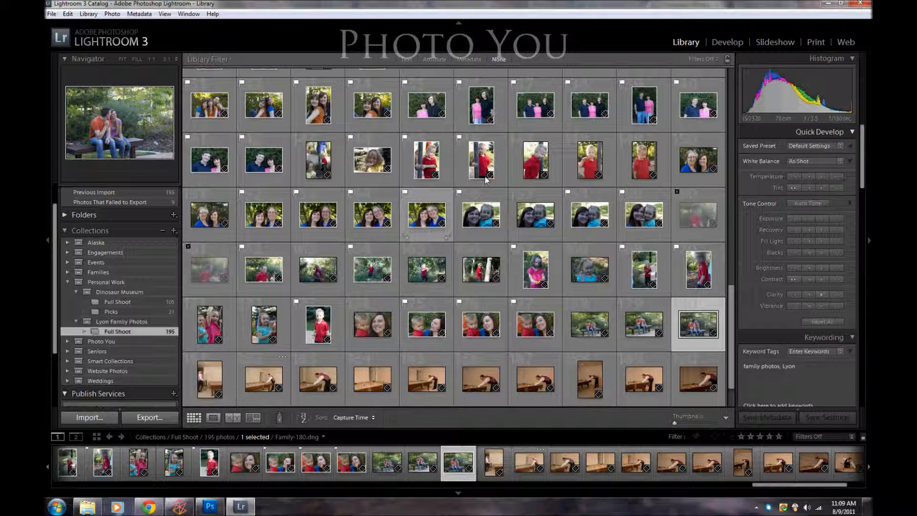
left_click(708, 60)
left_click(607, 116)
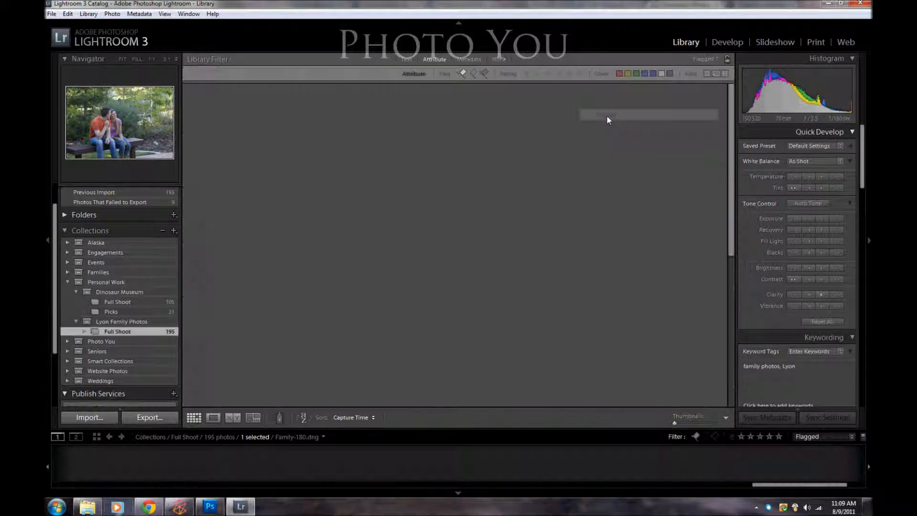
Step: Look through the flagged photos in Full Shoot, and delete the rejected photos from the collection
left_click_drag(732, 180, 741, 305)
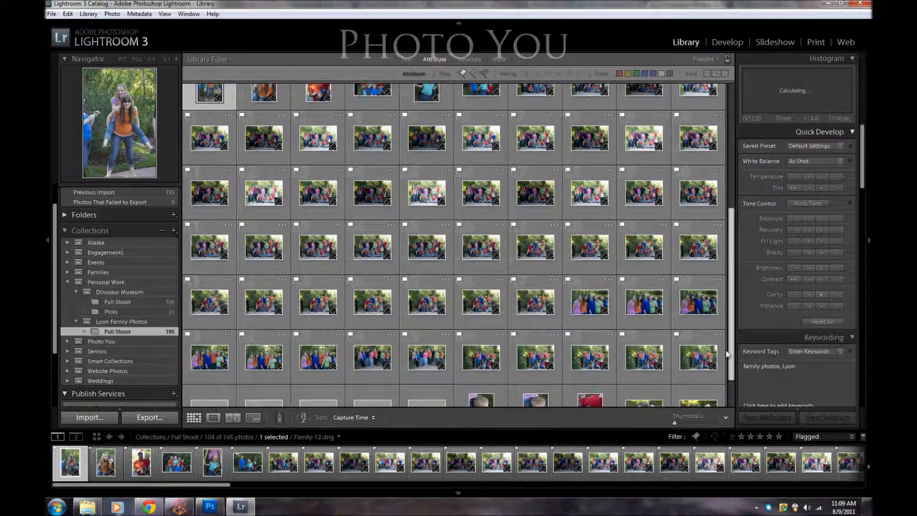
left_click(728, 369)
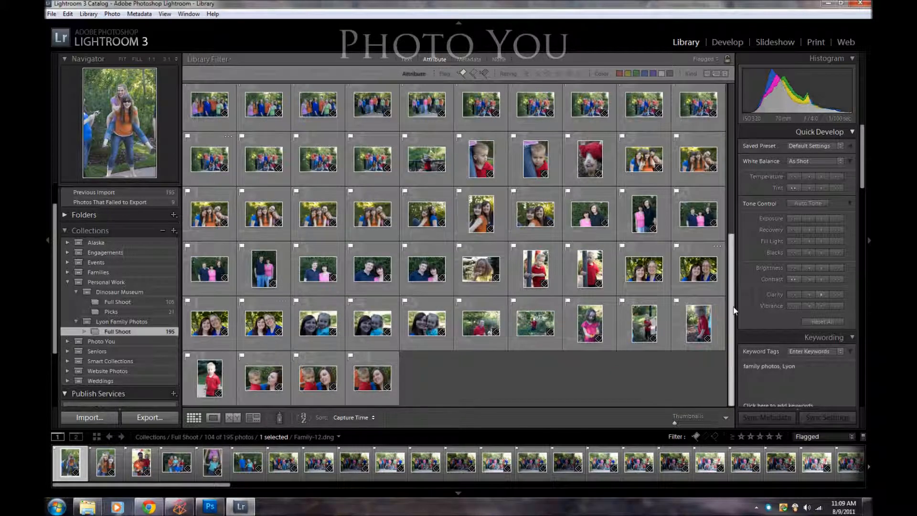
left_click_drag(734, 311, 727, 155)
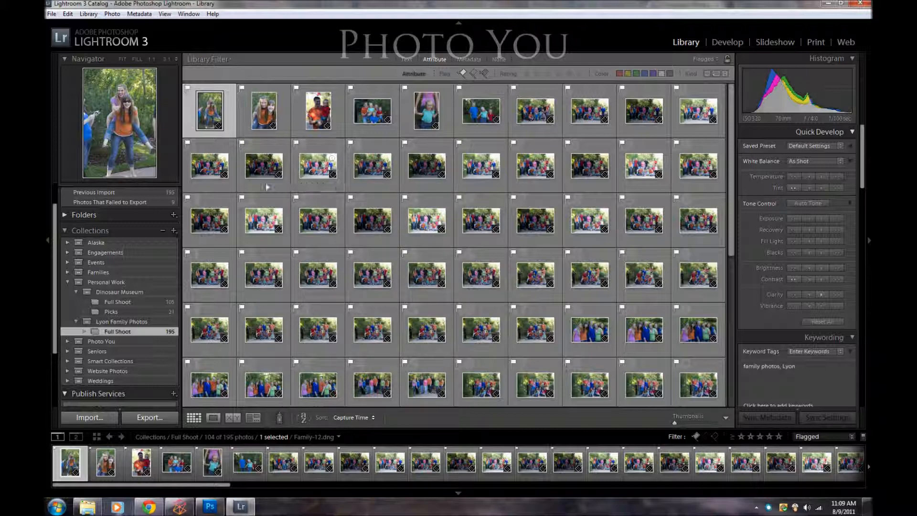
left_click(113, 14)
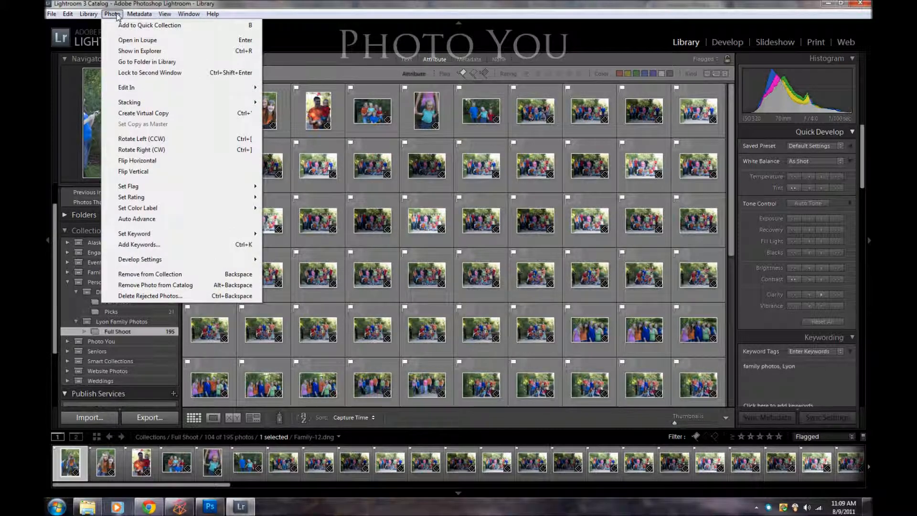
left_click(159, 296)
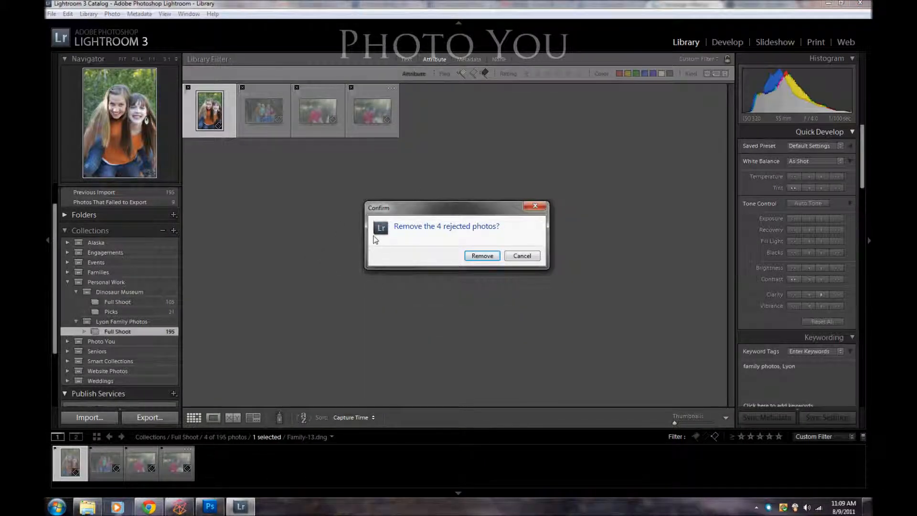
left_click(482, 256)
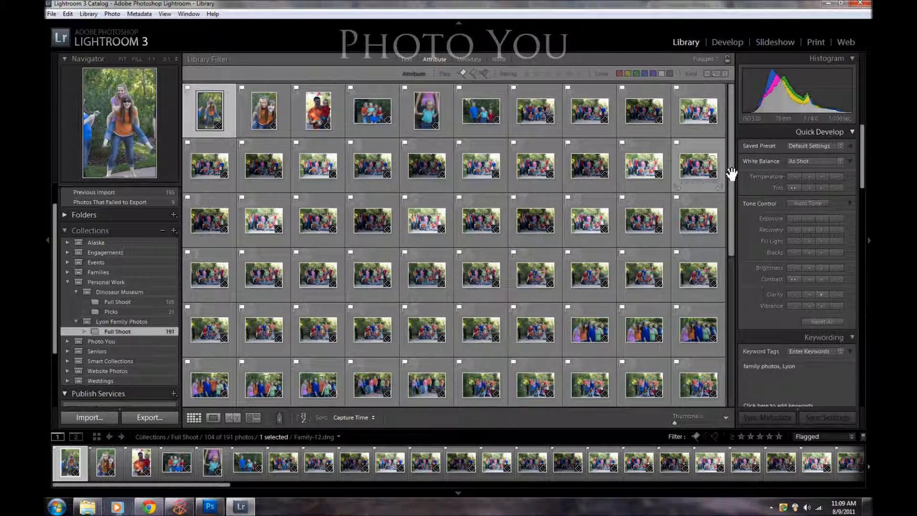
Step: Create a collection named Picks from all flagged photos, placed in the family photos set under Personal Work, without virtual copies
key("ctrl+a")
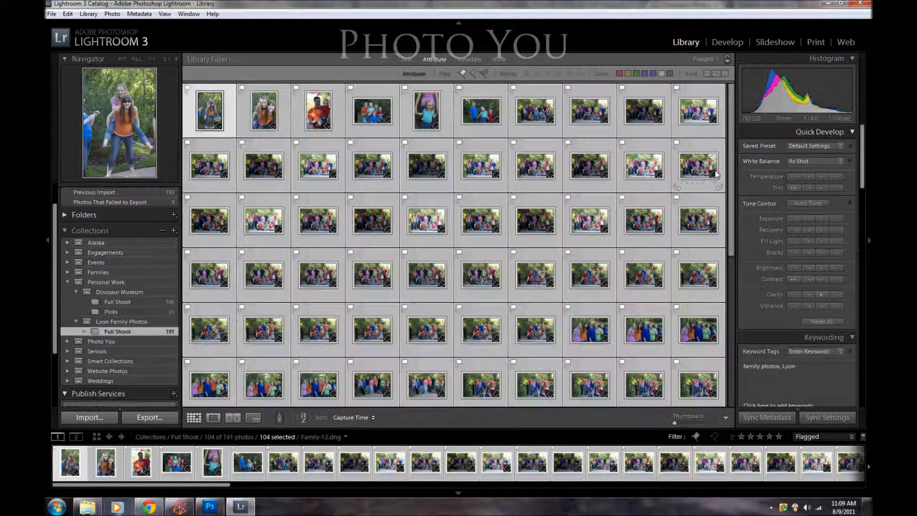
key("ctrl+n")
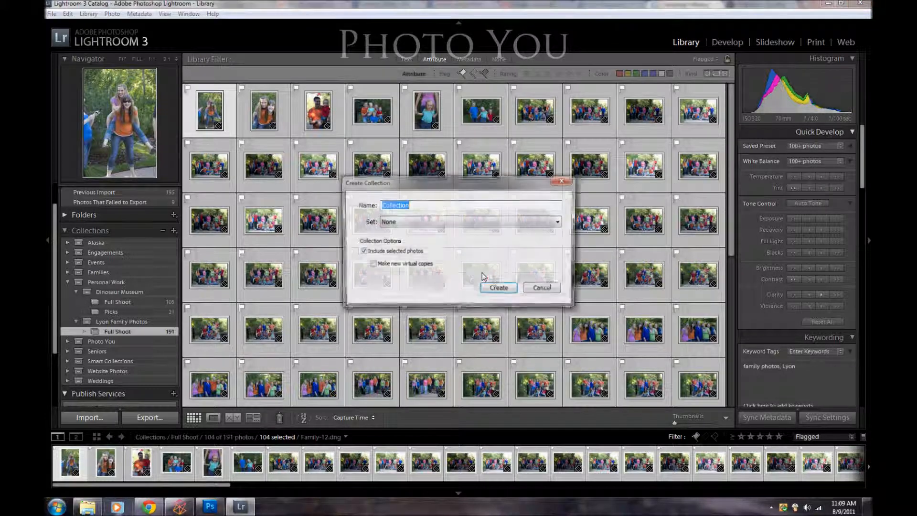
type("Picks")
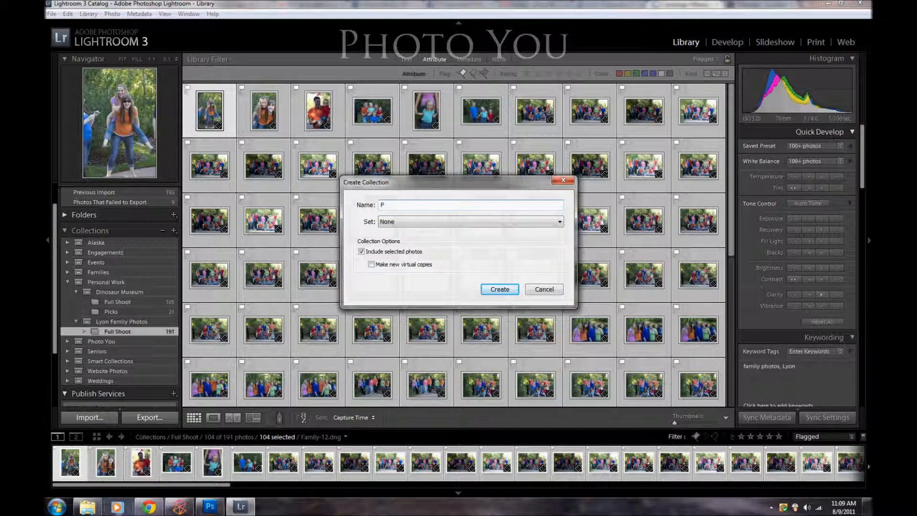
left_click(404, 227)
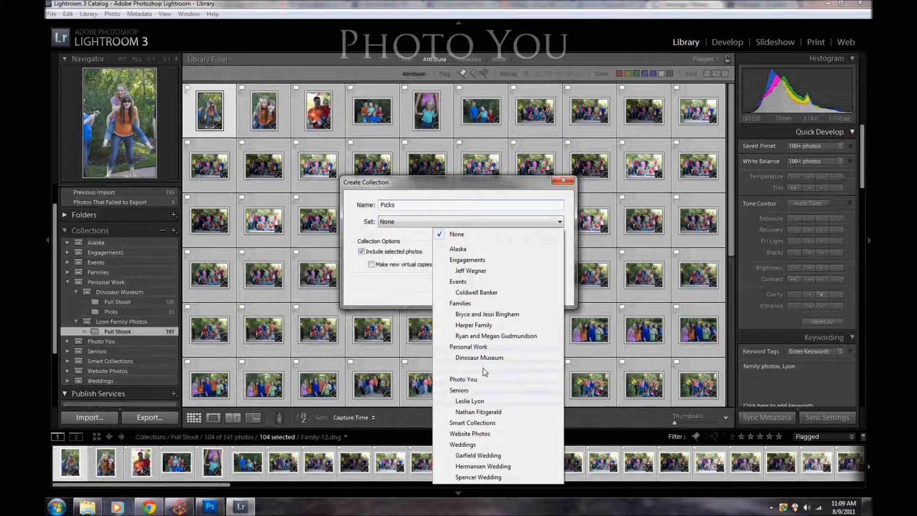
left_click(478, 368)
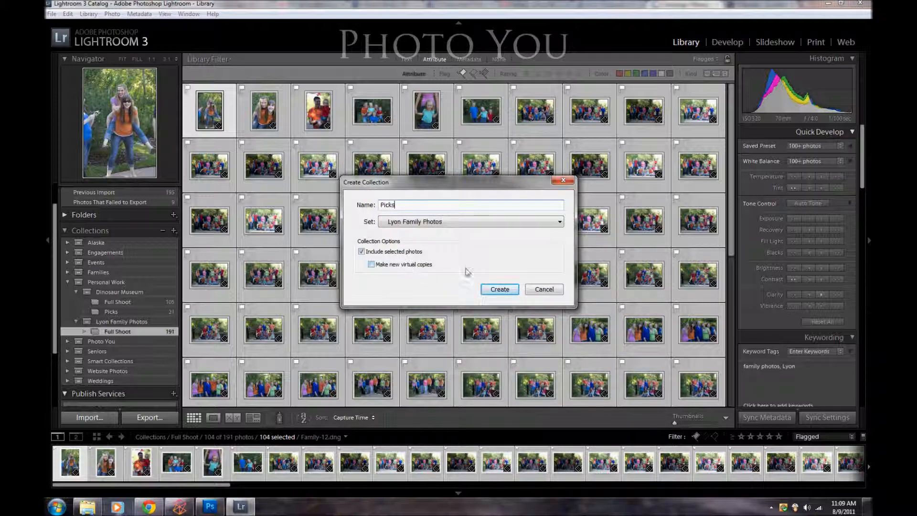
left_click(499, 289)
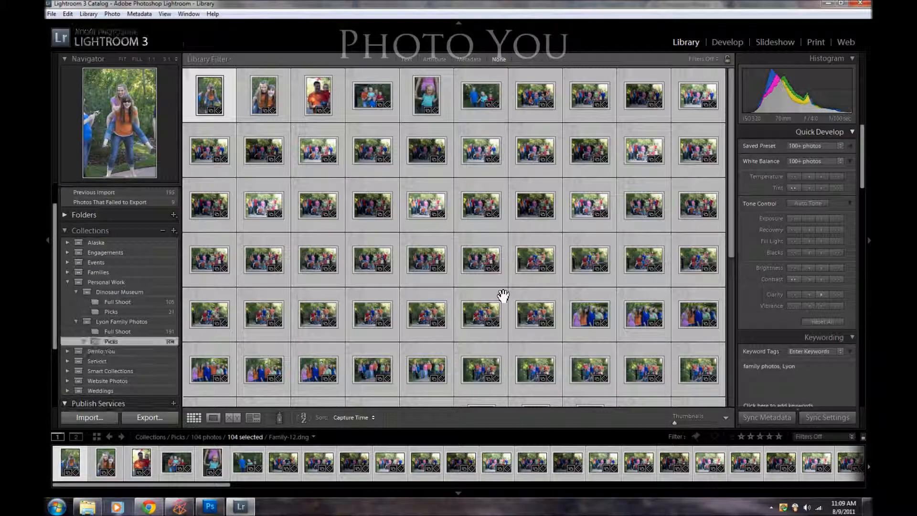
Step: View the family Full Shoot collection for comparison and return to the Picks collection
left_click(136, 331)
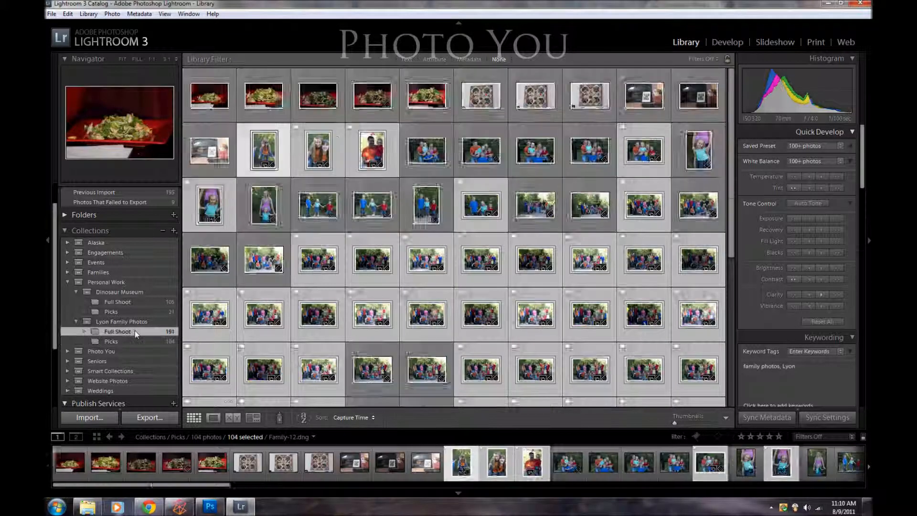
left_click(125, 341)
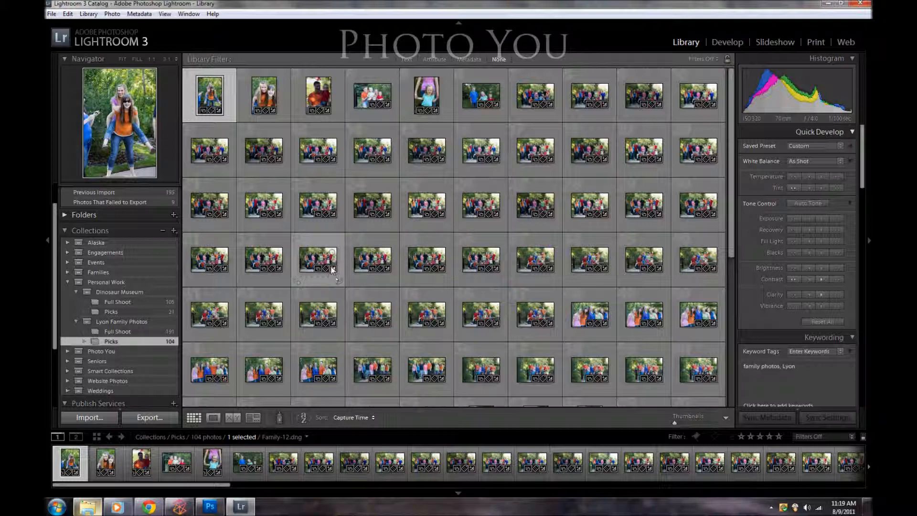
key("5")
key("0")
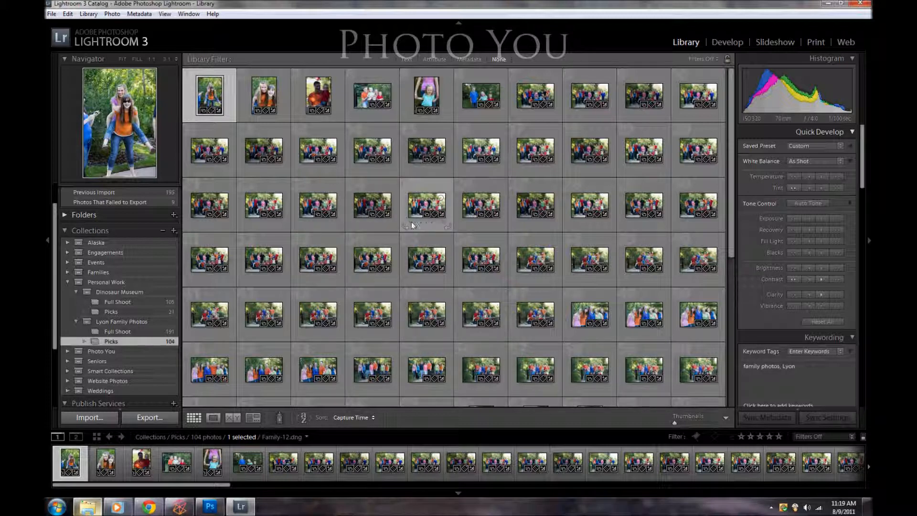
mouse_move(731, 192)
left_mouse_down()
mouse_move(731, 203)
mouse_move(731, 184)
left_mouse_up()
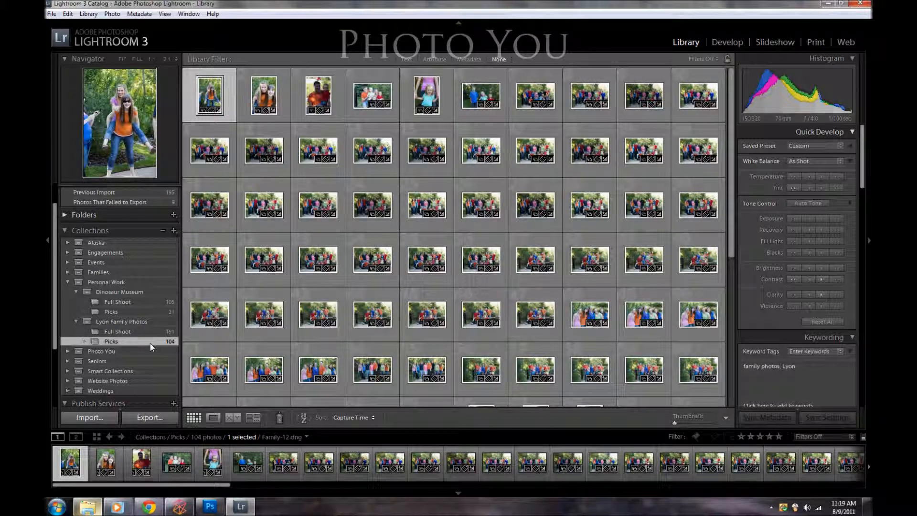
Step: Open the Picks collection in Develop, select all of its photos and keep Auto Sync switched on
left_click(728, 42)
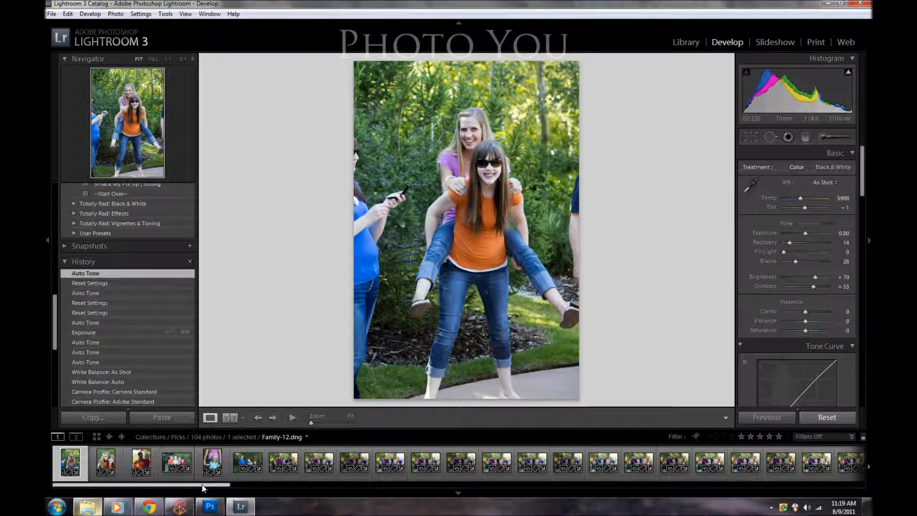
left_click_drag(203, 485, 859, 487)
left_click(846, 461, "shift")
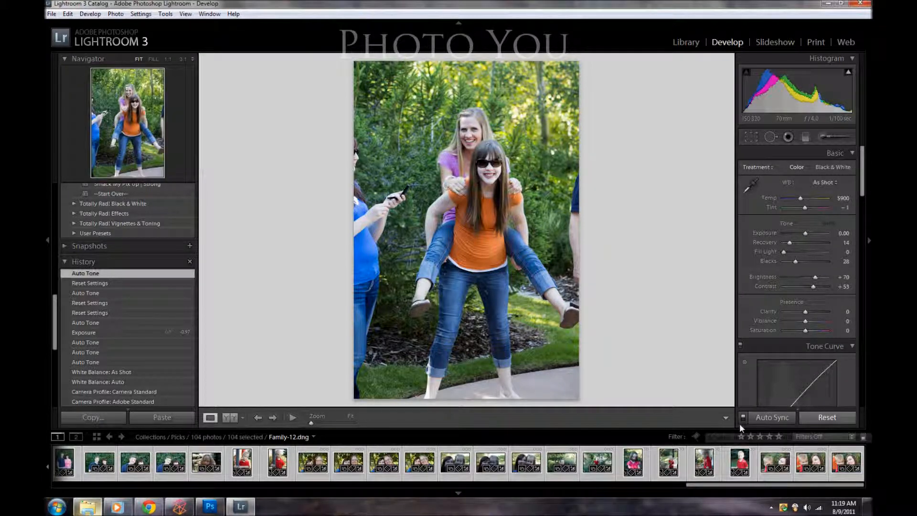
left_click(742, 417)
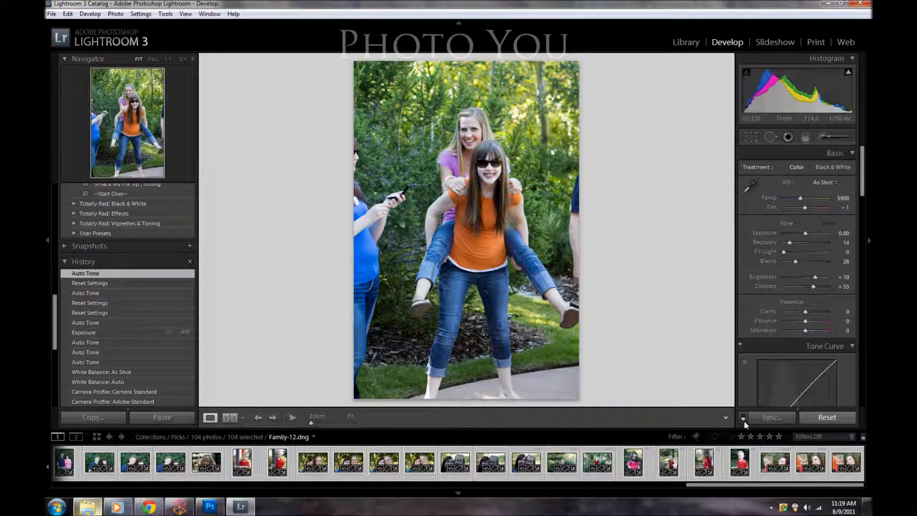
left_click(743, 419)
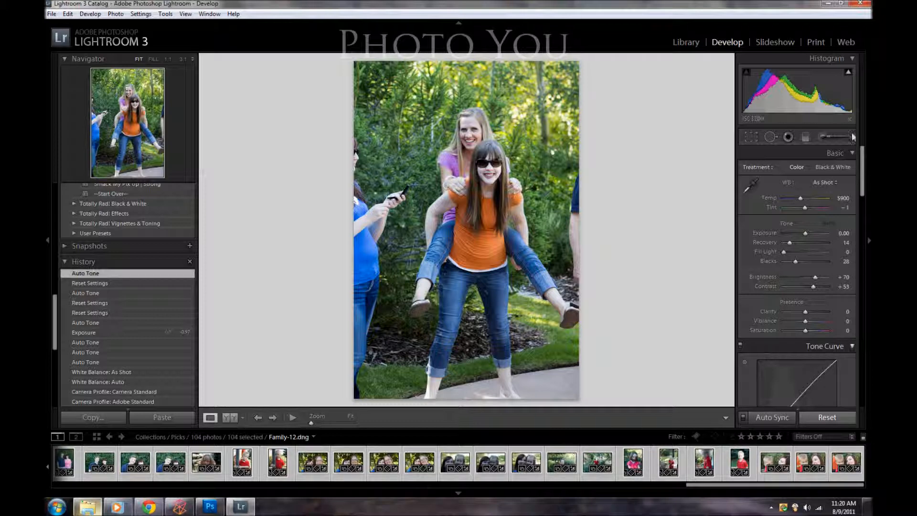
Step: Try the Auto white balance on all selected photos and set it back to As Shot
left_click(836, 181)
left_click(808, 208)
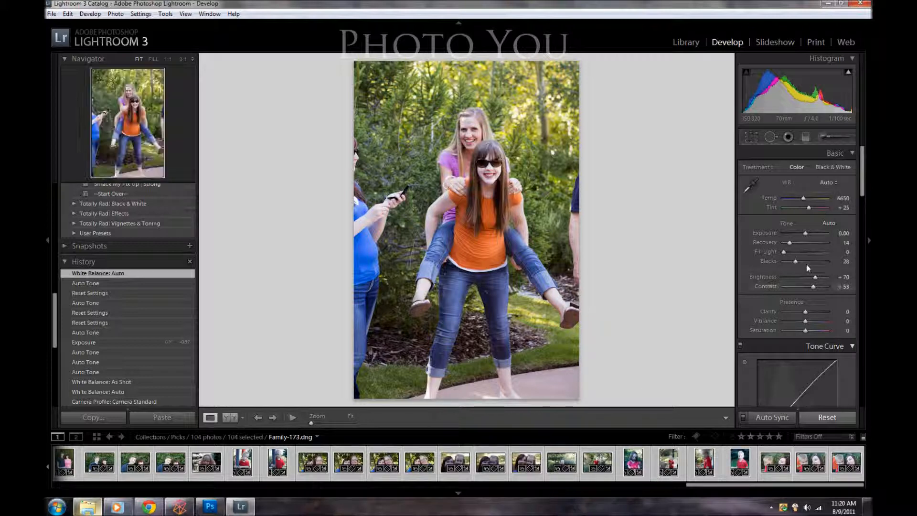
left_click(829, 182)
left_click(810, 196)
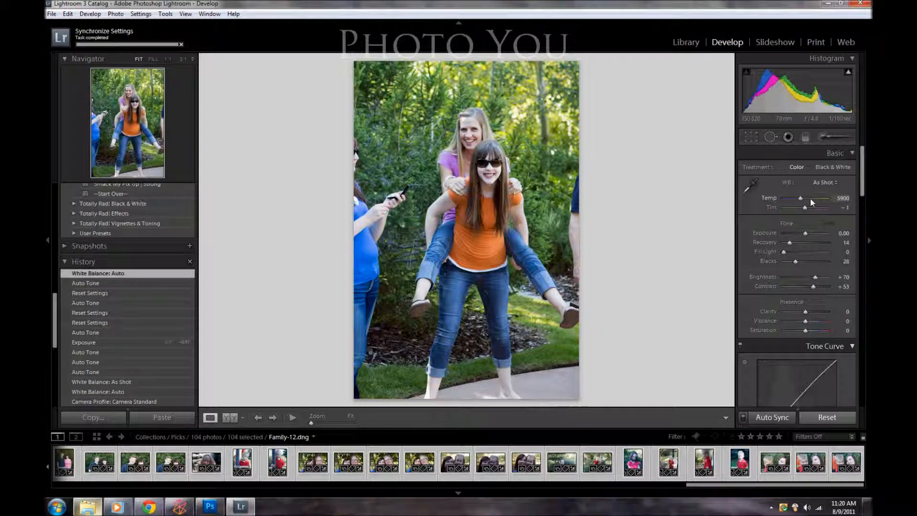
Step: Apply Auto Tone to all selected photos and set their tone curve's point curve to Strong Contrast
left_click_drag(805, 234, 804, 234)
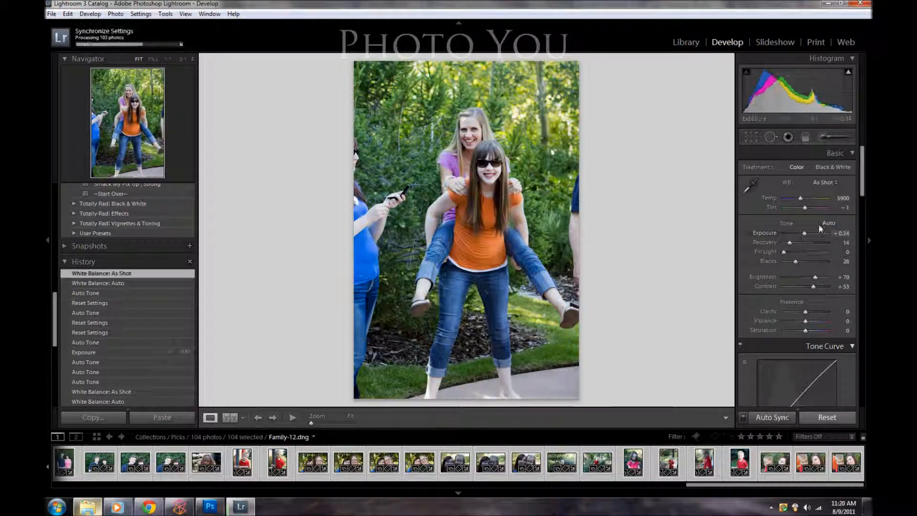
left_click(825, 224)
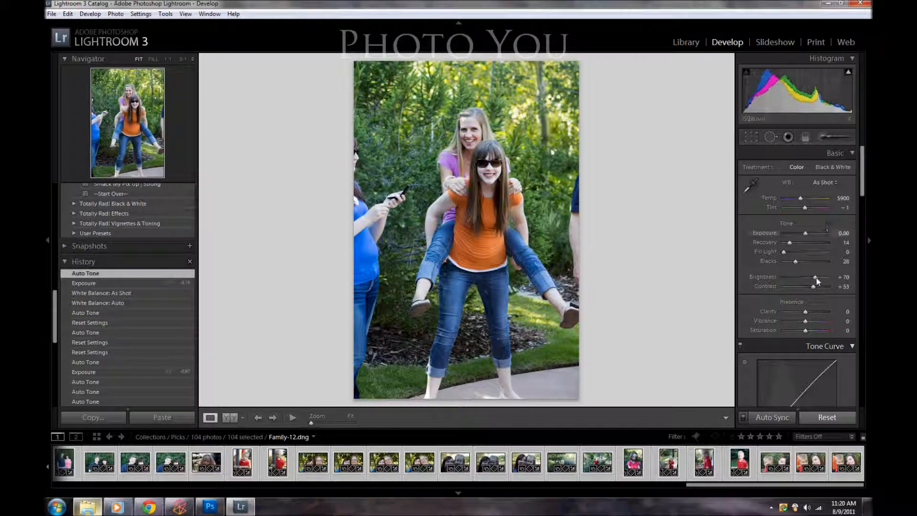
scroll(862, 192, "down", 5)
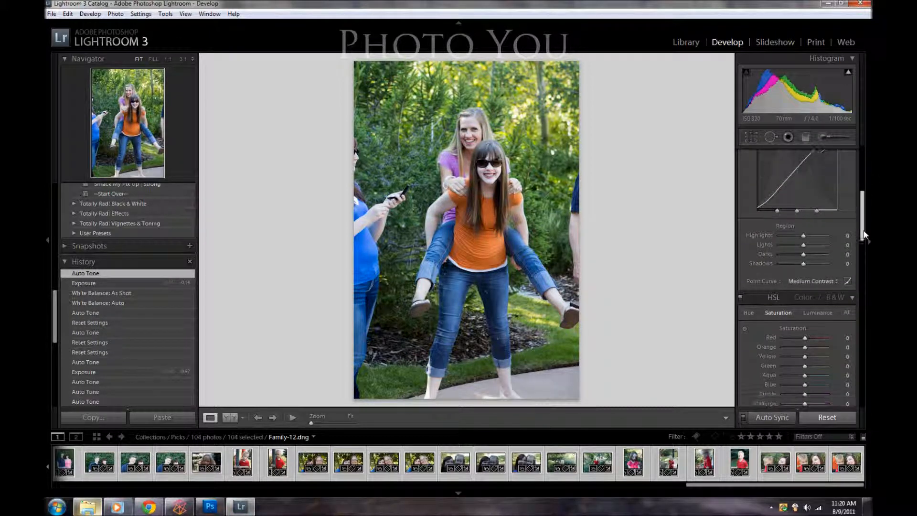
left_click(812, 280)
left_click(795, 316)
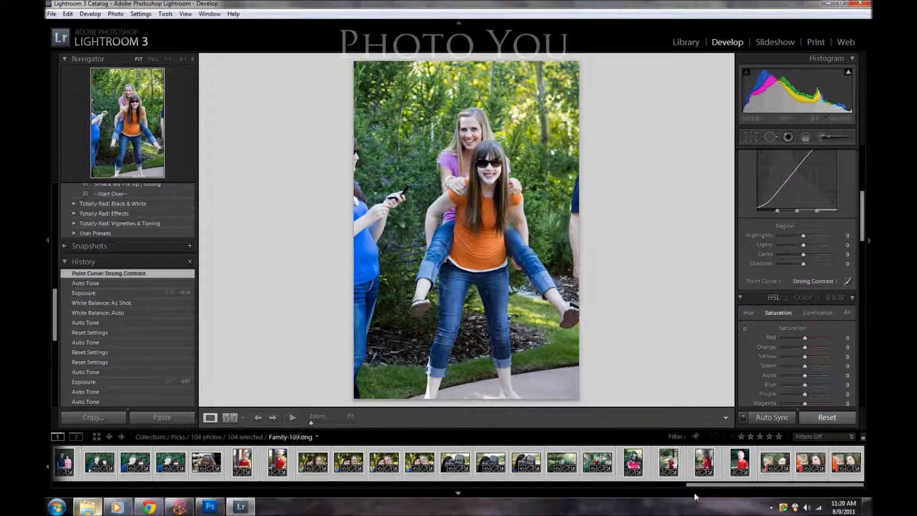
Step: Check the synced adjustments on the family group portrait and on Family-23.dng near the start of the collection
left_click_drag(689, 486, 55, 485)
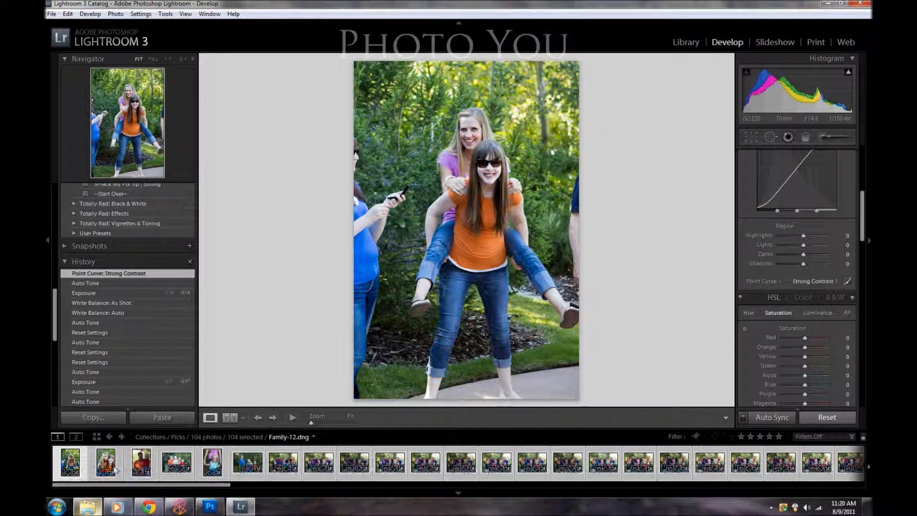
left_click(186, 458)
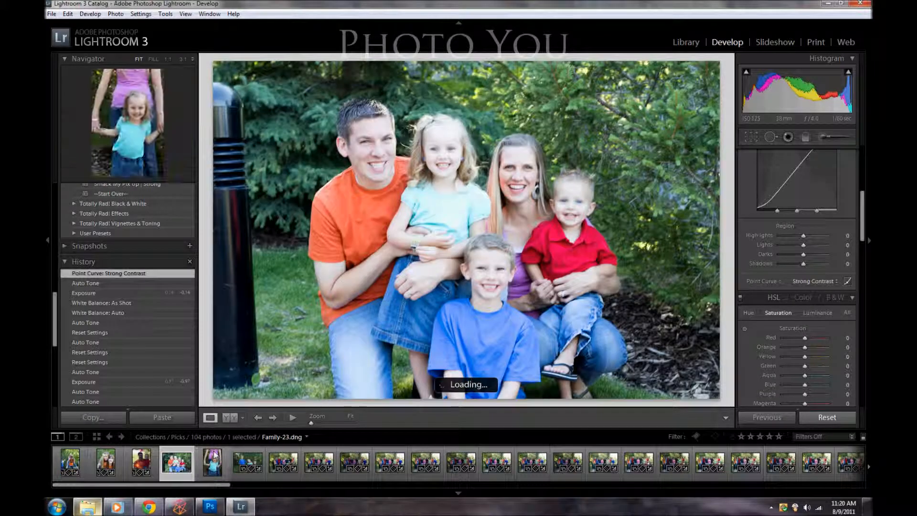
left_click(213, 458)
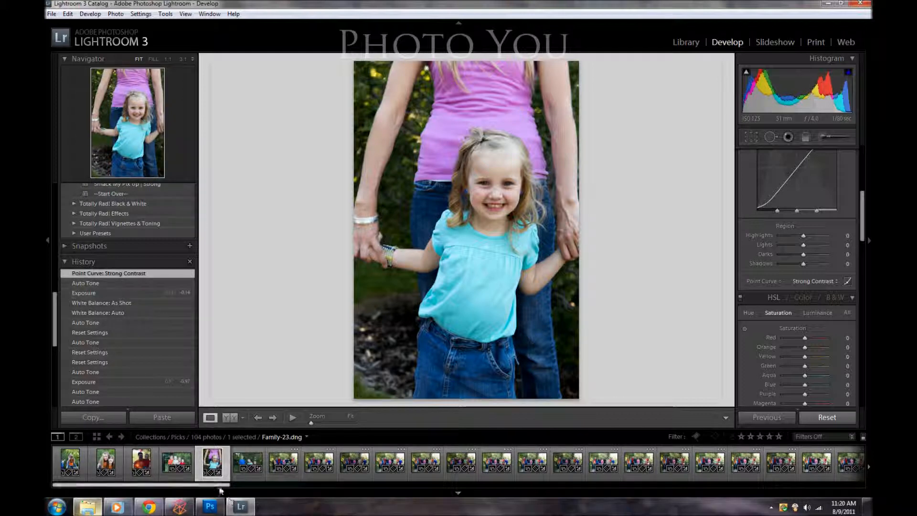
Step: Remove Family-28.dng and Family-31.dng from the Picks collection, collapsing the History list to show the collections
left_click_drag(220, 490, 226, 491)
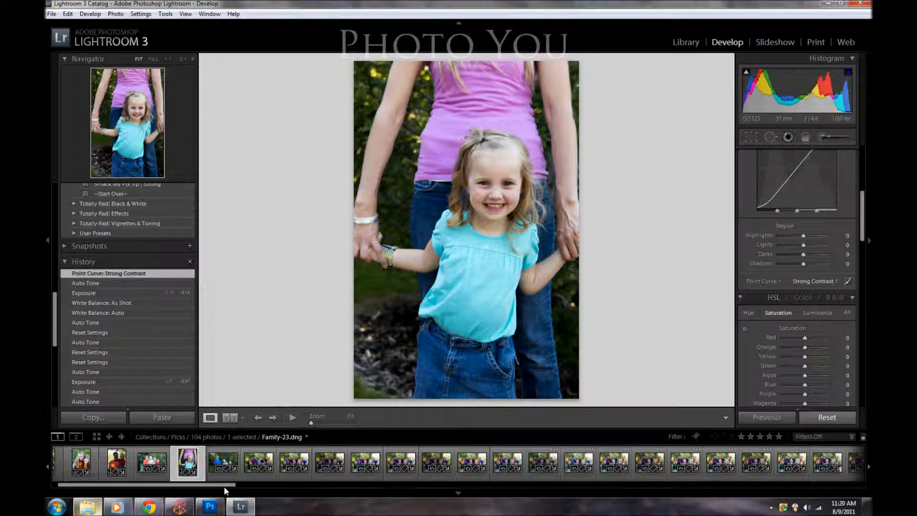
left_click(286, 454)
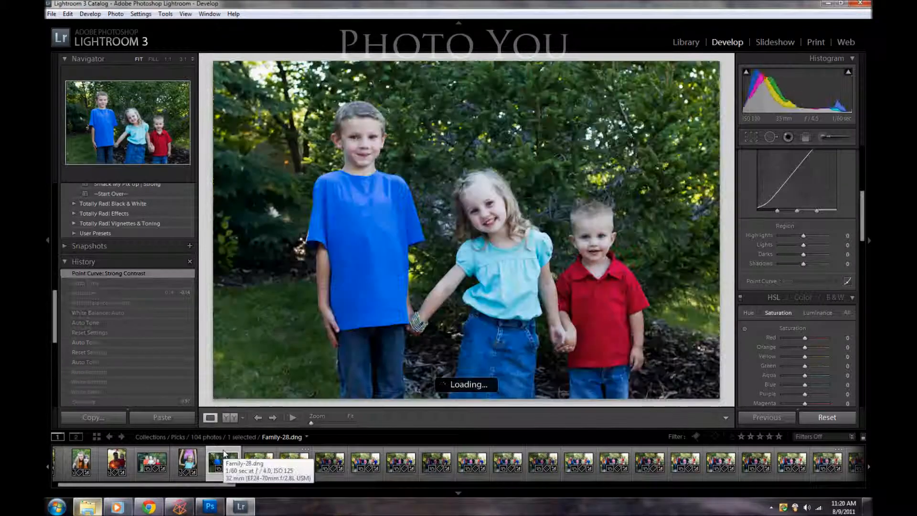
key("Delete")
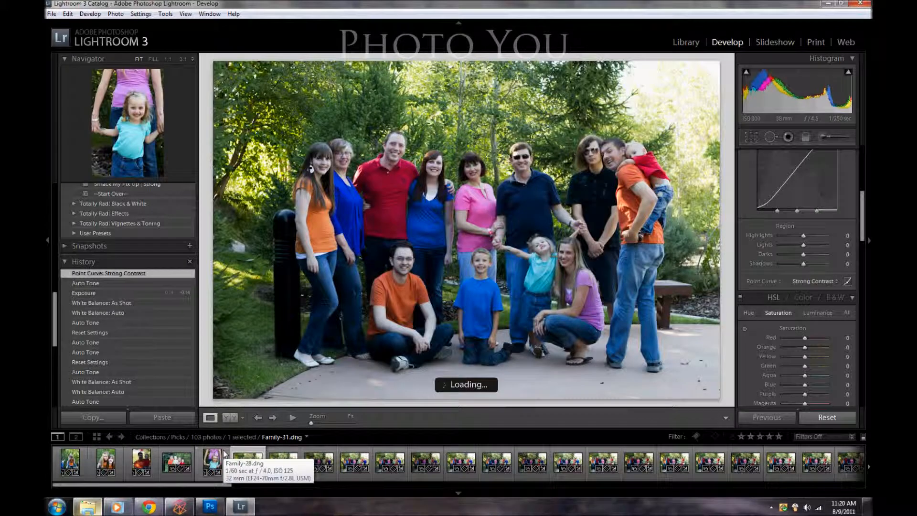
left_click(69, 262)
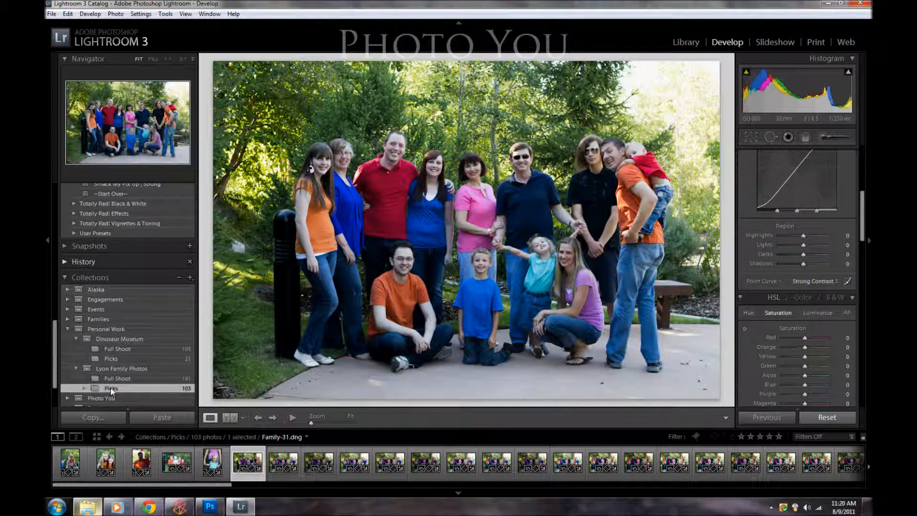
key("Delete")
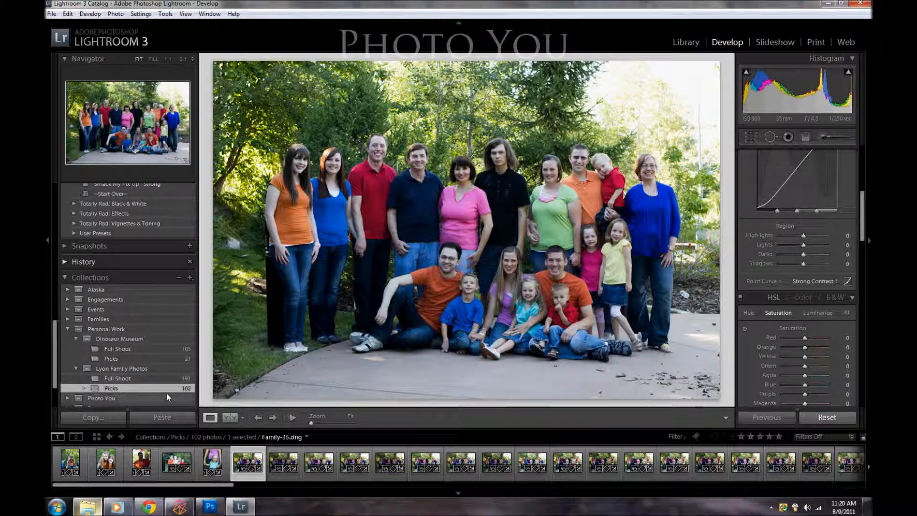
Step: Undo both removals from the Picks collection to restore Family-28.dng and Family-31.dng
left_click(67, 13)
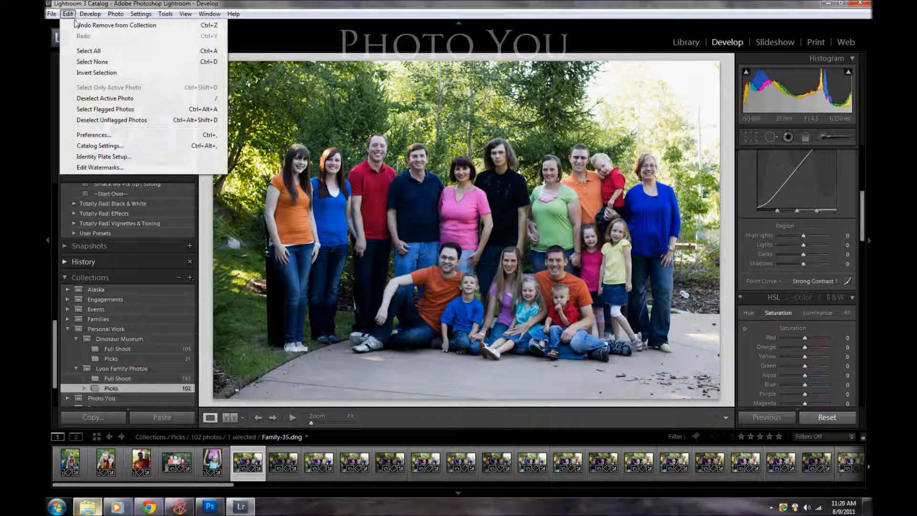
left_click(75, 25)
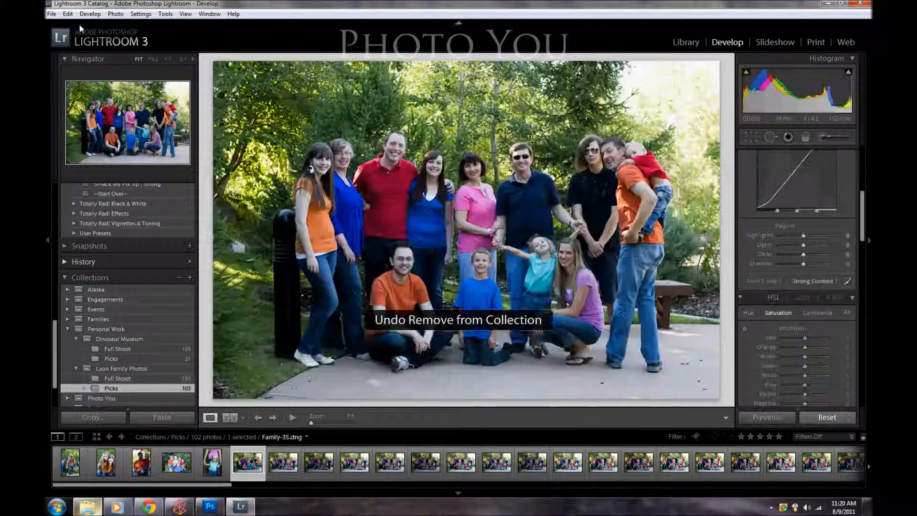
key("ctrl+z")
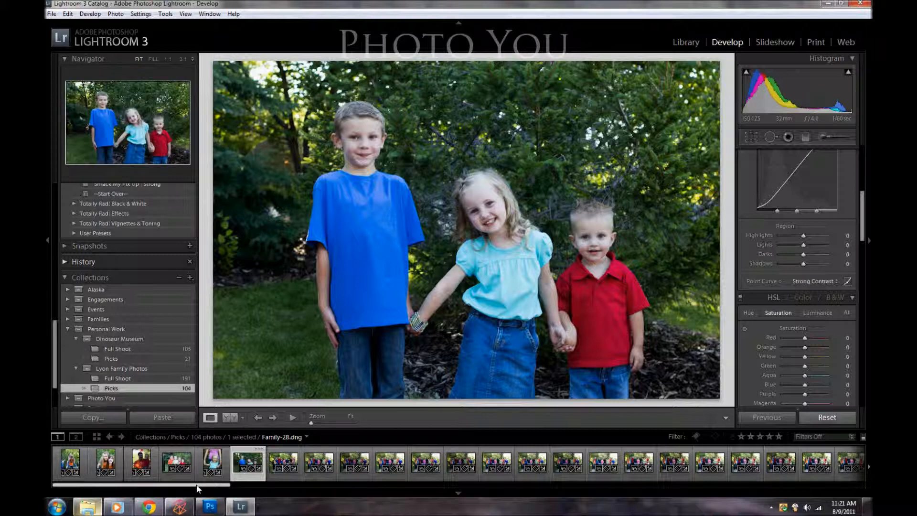
Step: Flag Family-12.dng and Family-14.dng at the start of the Picks collection as picks
left_click(82, 455)
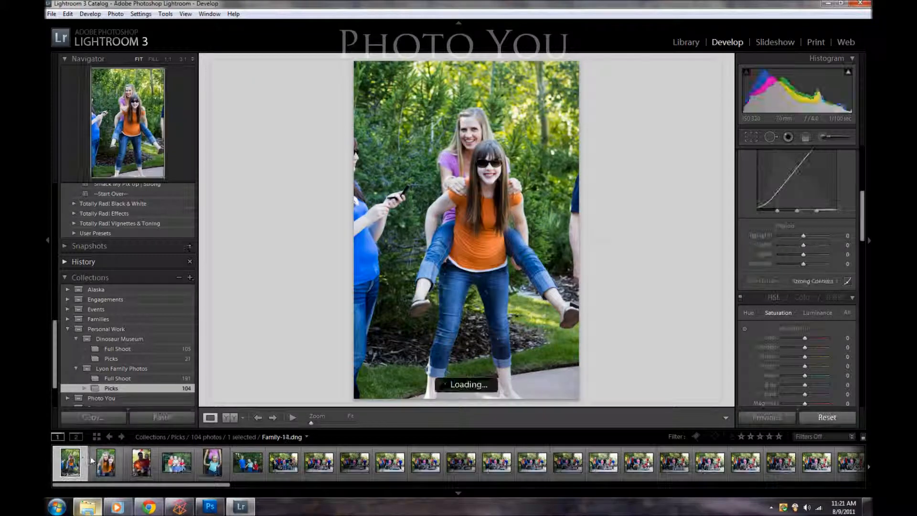
key("p")
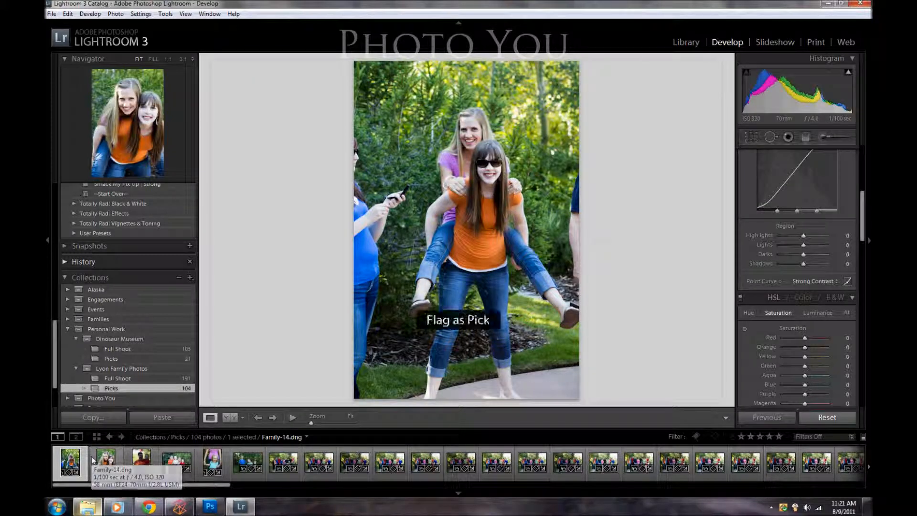
left_click(91, 458)
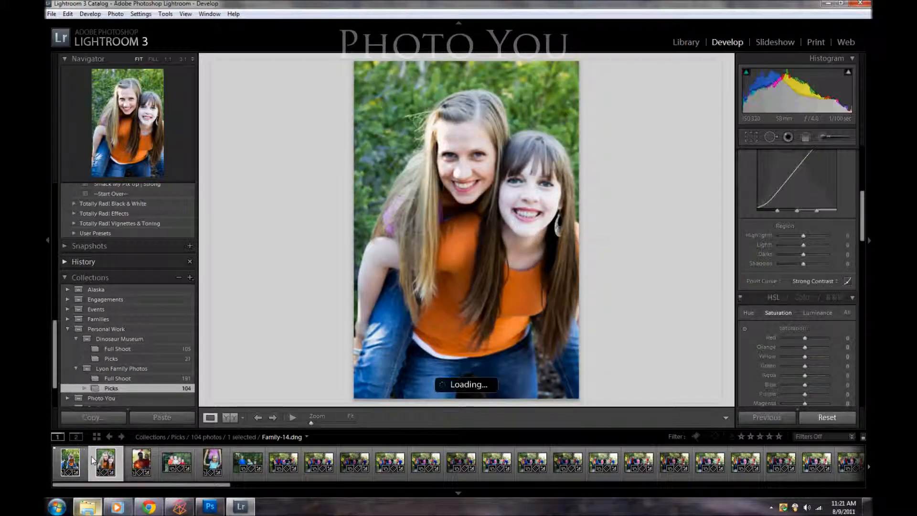
key("p")
key("p")
key("p")
key("p")
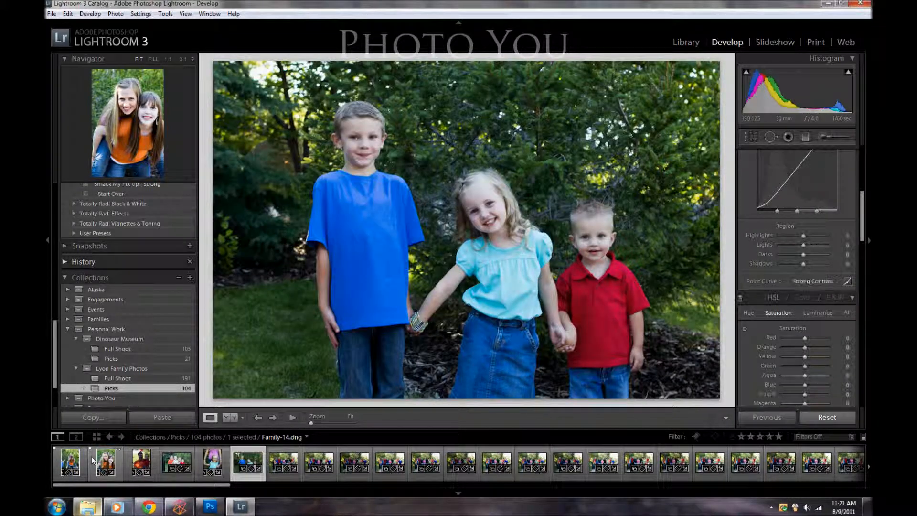
Step: Flag Family-28.dng, Family-35.dng and Family-43.dng as picks, skipping the photos between them
key("p")
key("p")
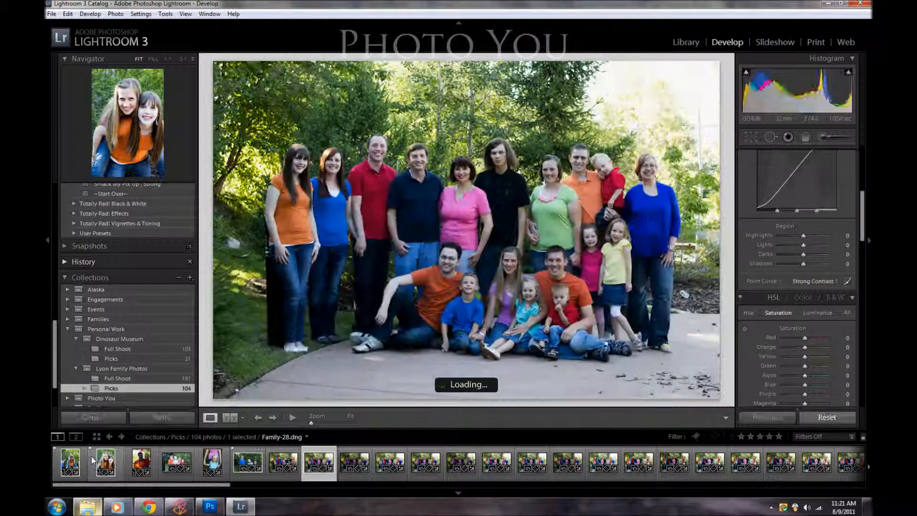
key("p")
key("p")
key("p")
key("p")
key("p")
key("p")
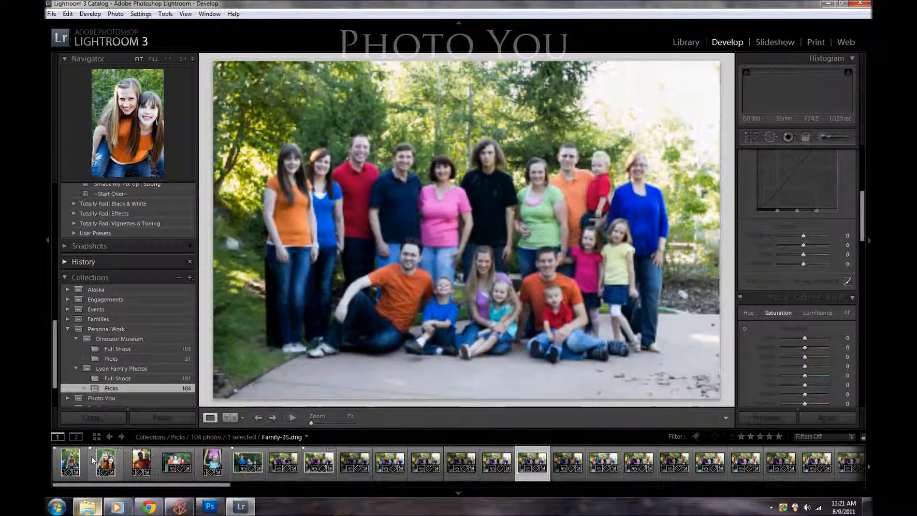
key("p")
key("p")
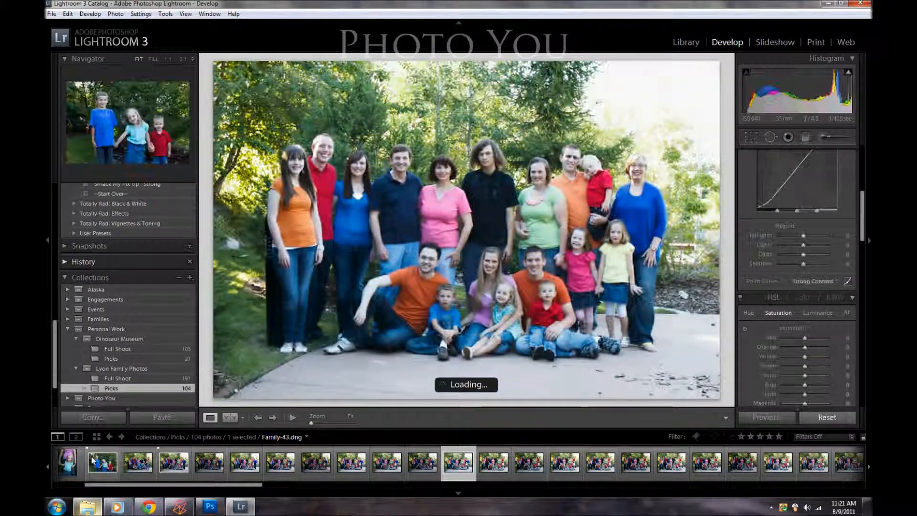
key("p")
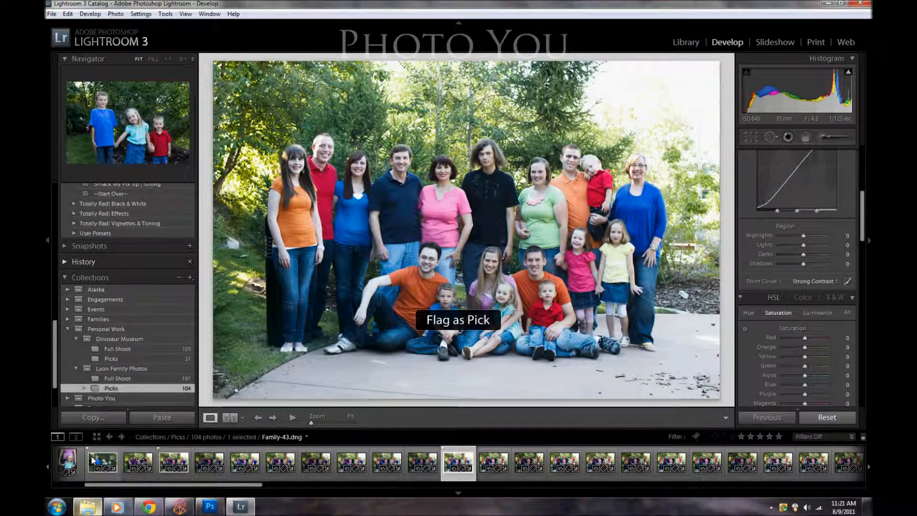
left_click_drag(150, 485, 98, 497)
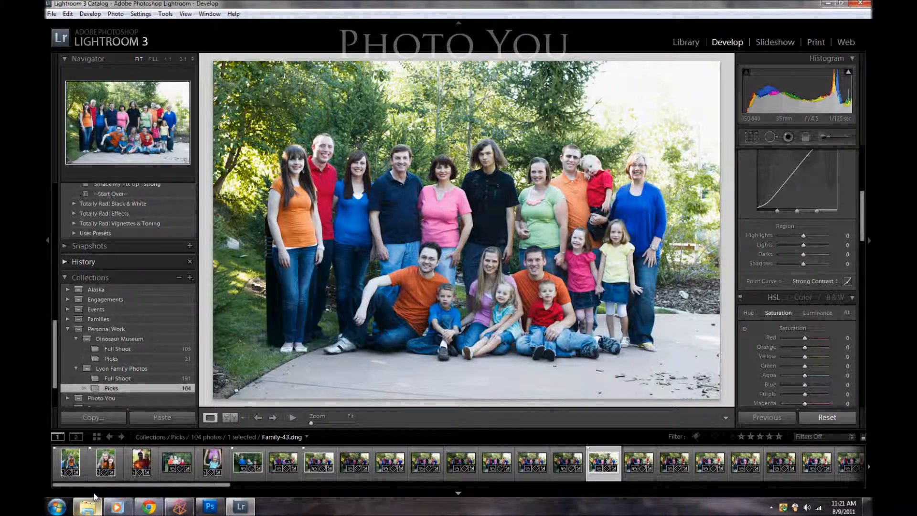
Step: Show the Picks collection in the Library grid and filter it to Flagged photos only
left_click(693, 42)
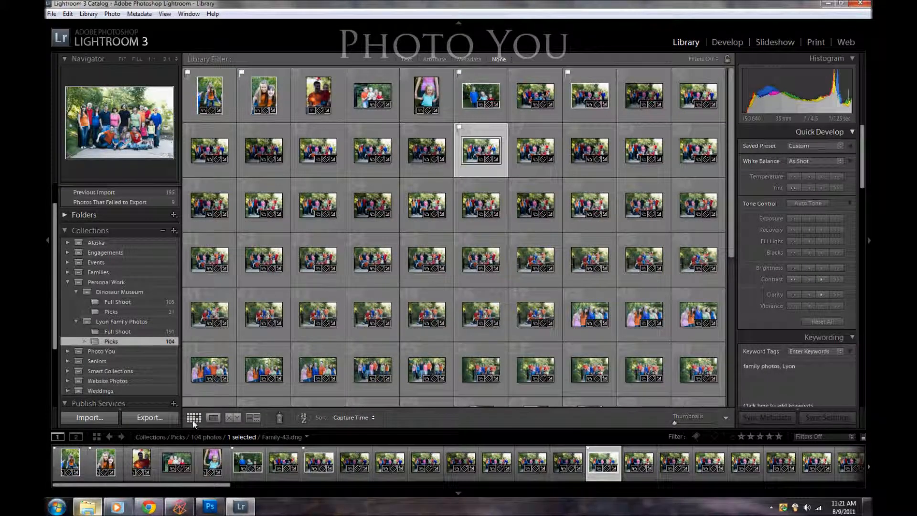
left_click(698, 59)
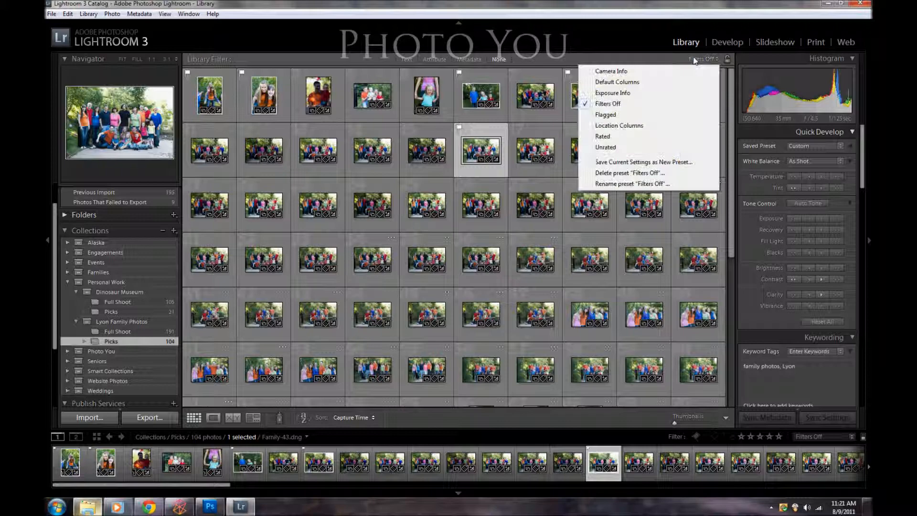
left_click(605, 115)
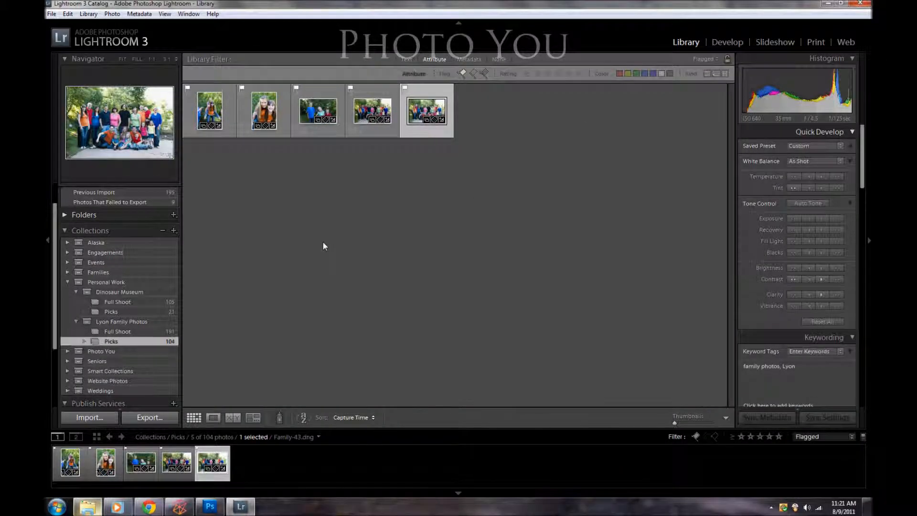
Step: Create a collection named Slideshow from all the flagged photos, inside the same family photos set as Picks
key("ctrl+a")
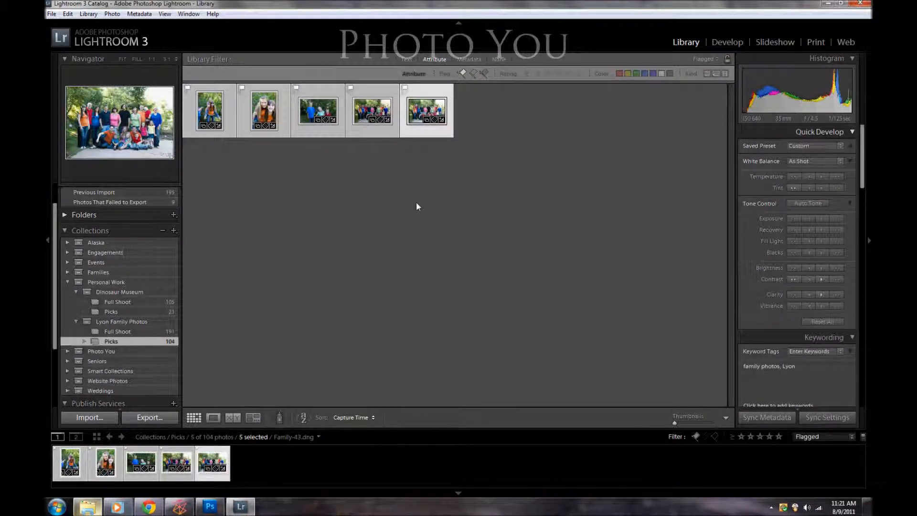
key("ctrl+n")
type("Slideshow")
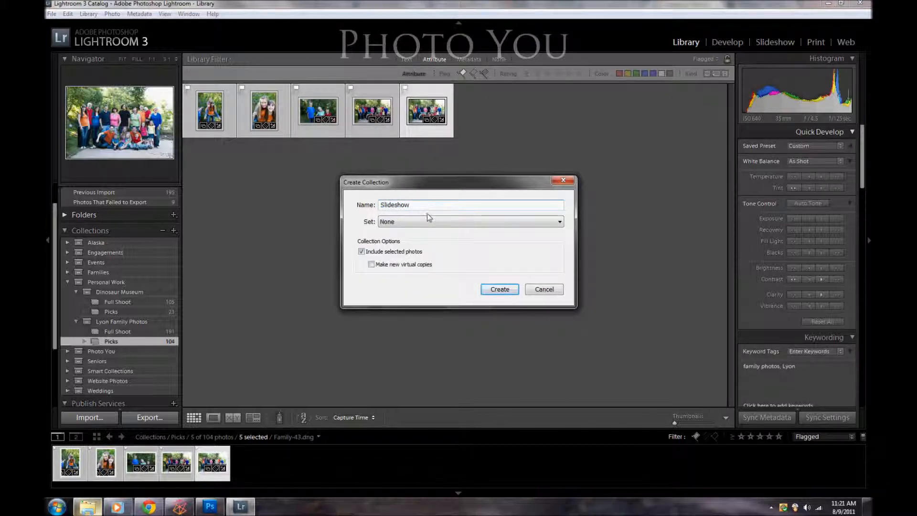
left_click(428, 220)
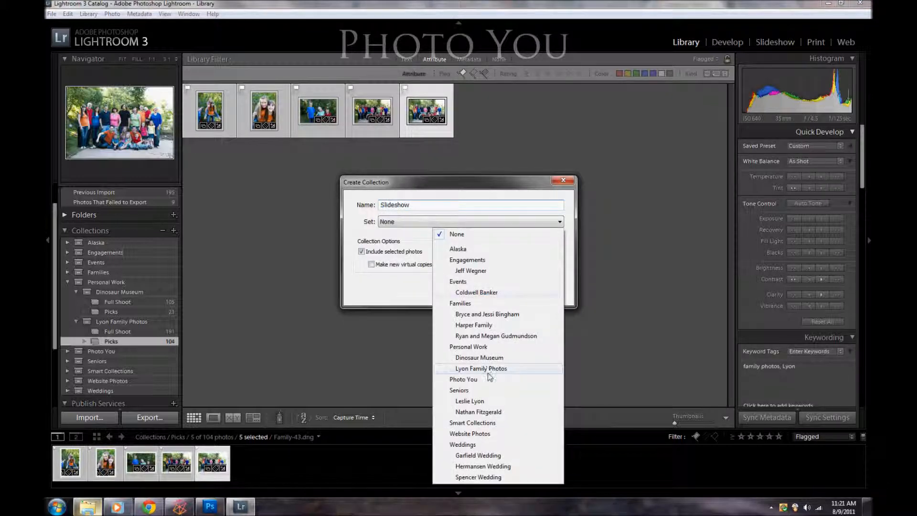
left_click(487, 369)
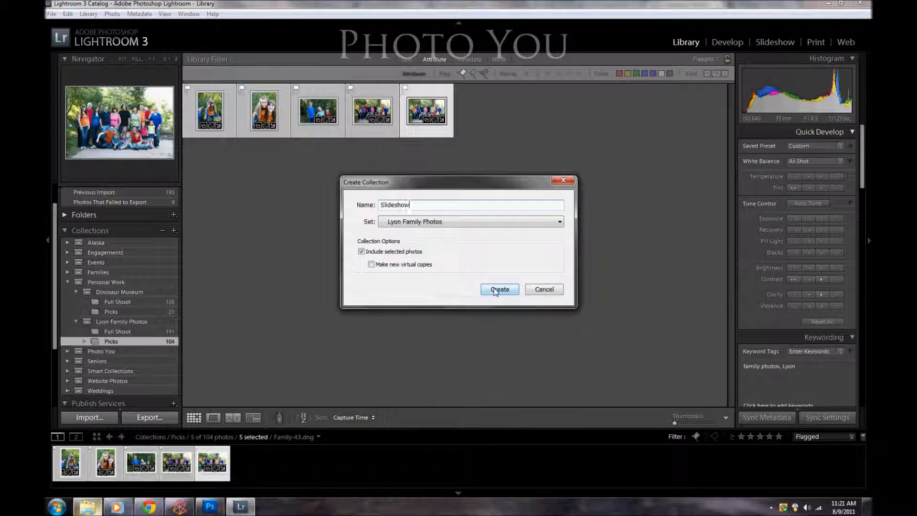
left_click(499, 291)
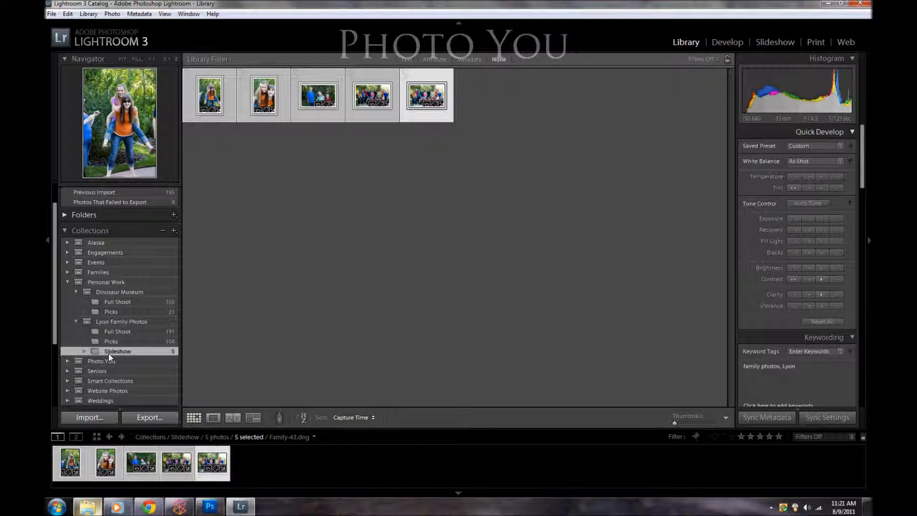
Step: View Family-28.dng from the Slideshow collection in Loupe view and remove it from that collection
left_click(147, 453)
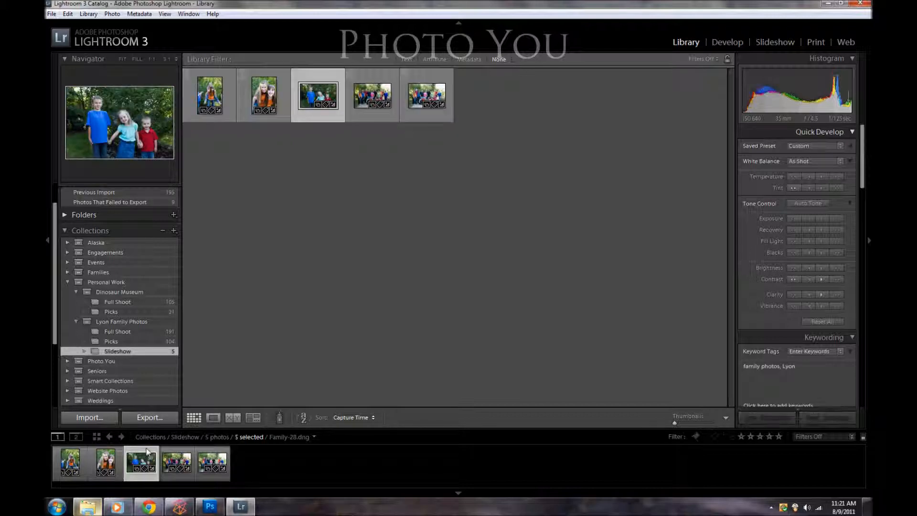
left_click(209, 418)
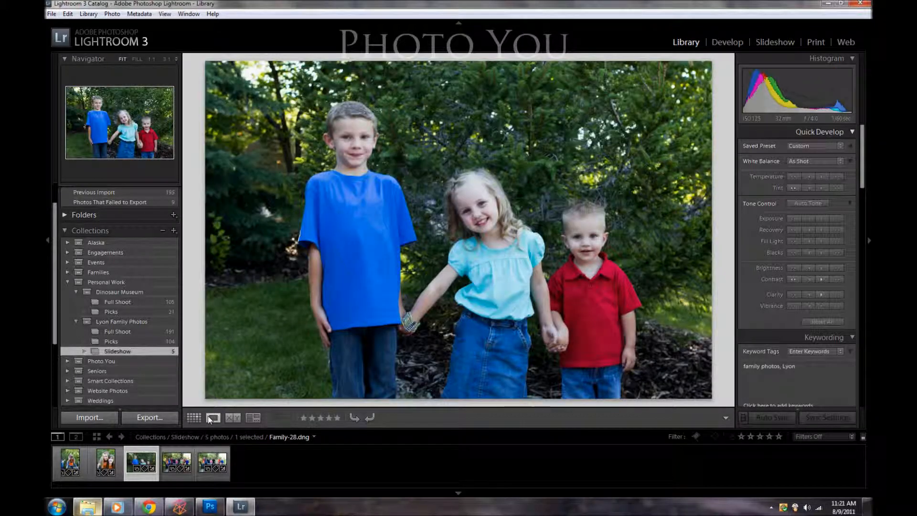
key("Delete")
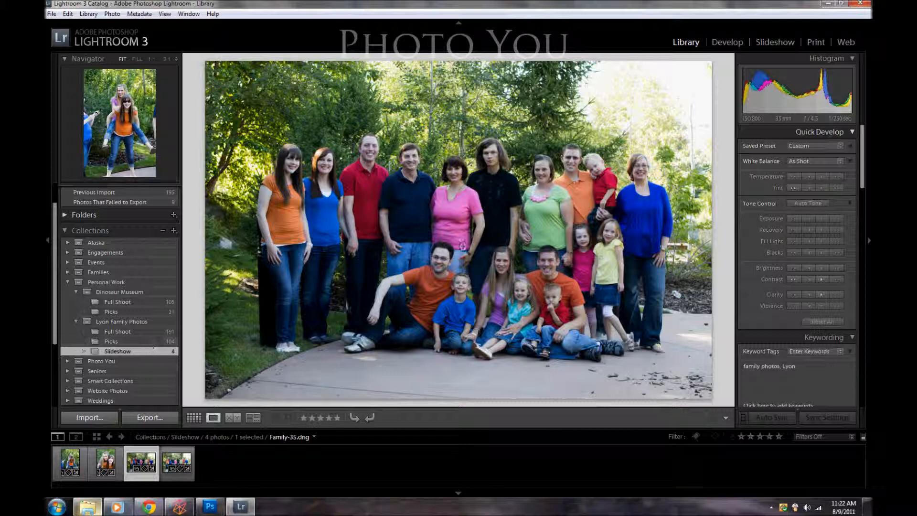
Step: Examine the export location, file naming, file settings and image sizing options for Family-35.dng from the Picks collection
left_click(124, 342)
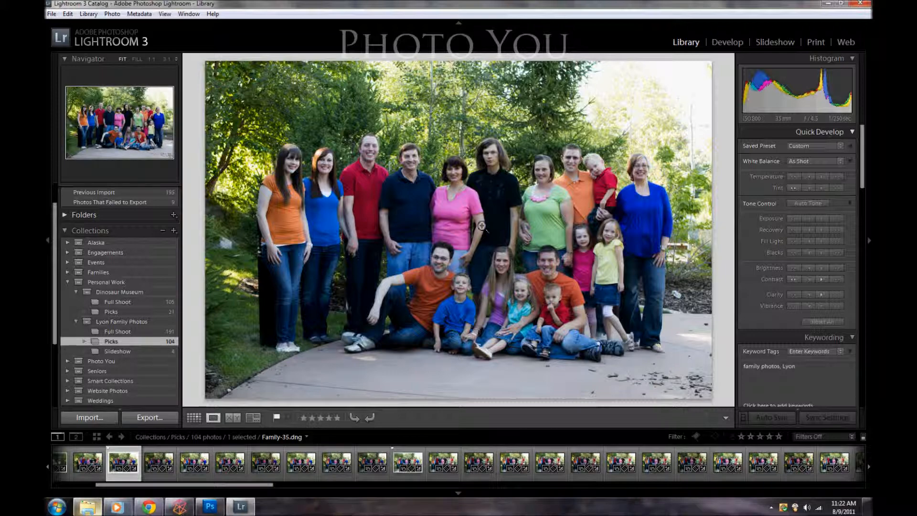
left_click(166, 419)
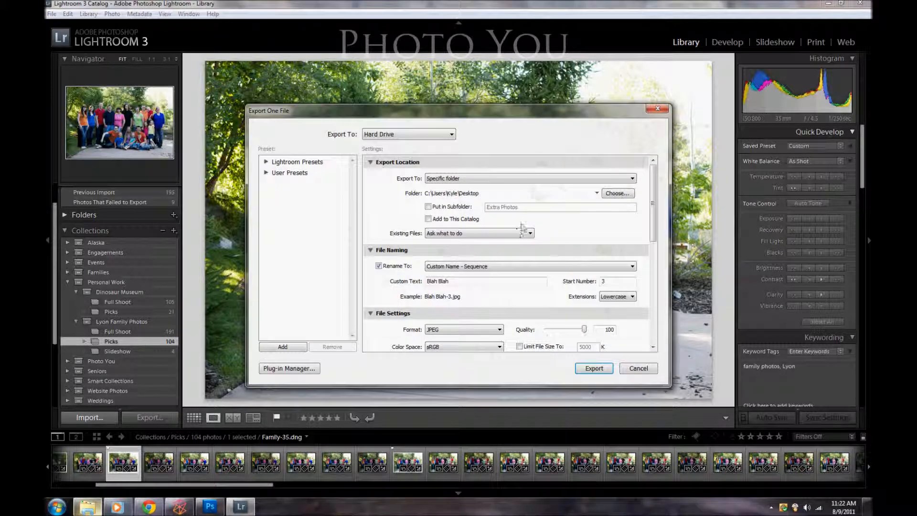
left_click_drag(655, 174, 656, 167)
left_click(604, 193)
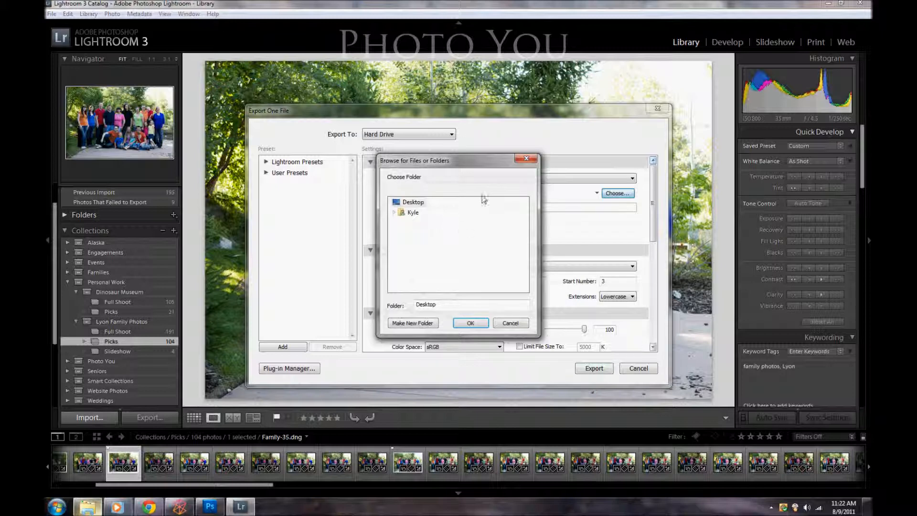
left_click(511, 323)
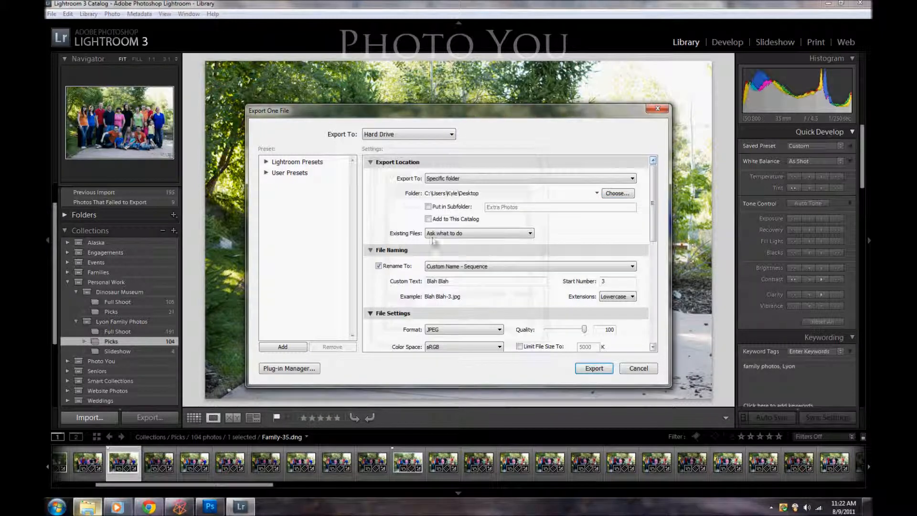
scroll(652, 231, "down", 1)
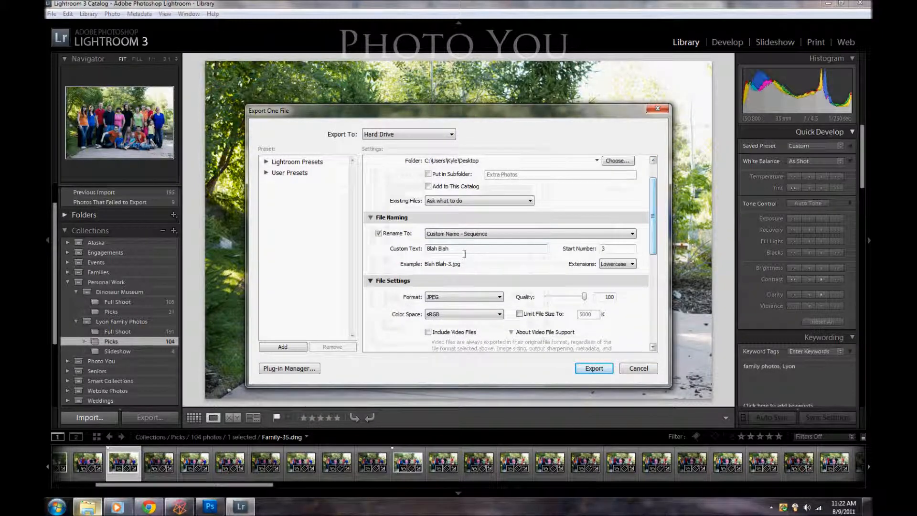
left_click_drag(653, 223, 653, 303)
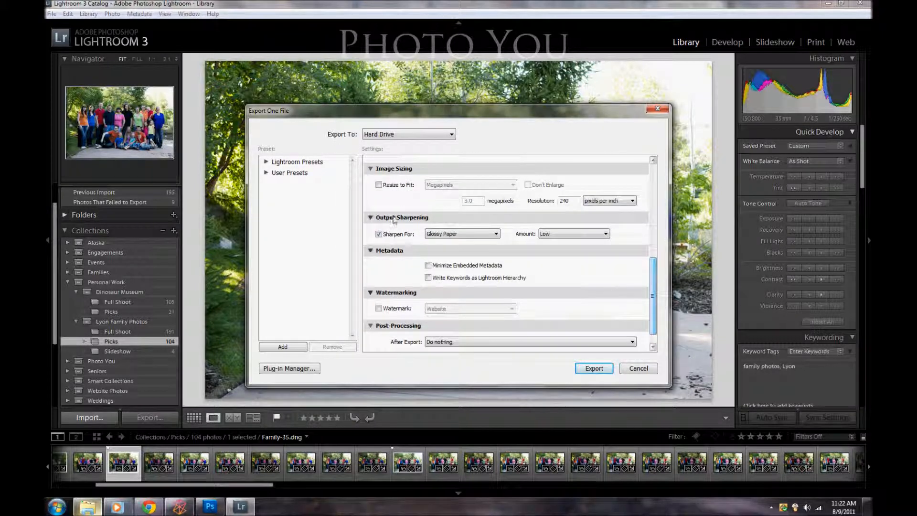
Step: Try resizing the exported image to fit 1.0 megapixels and dismiss the export settings without exporting
left_click(383, 186)
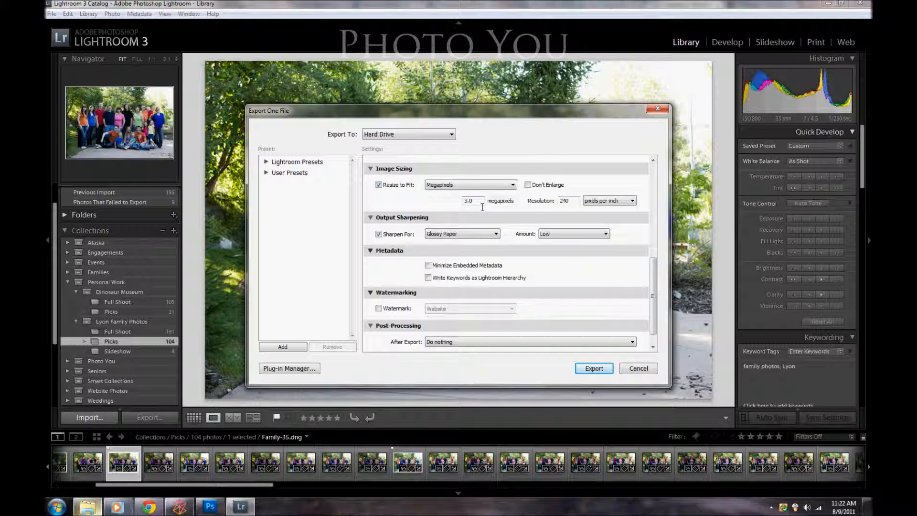
left_click_drag(482, 207, 431, 205)
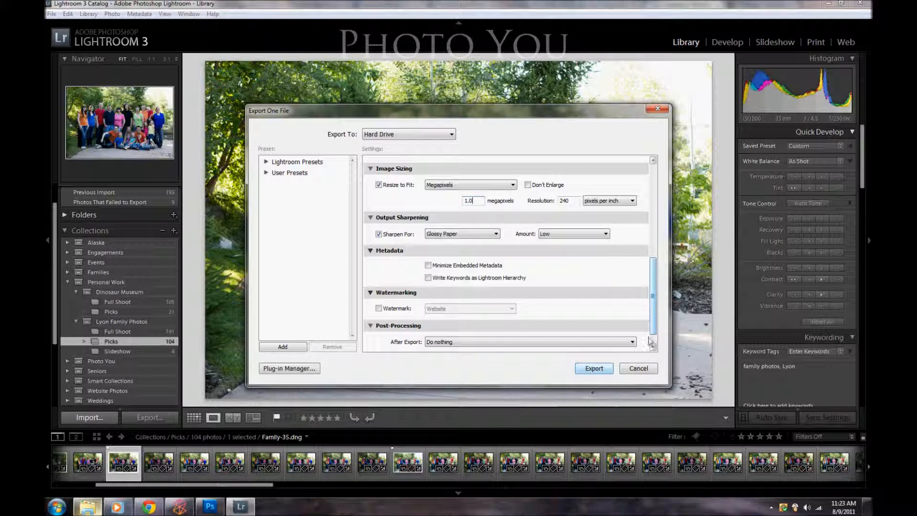
left_click(631, 368)
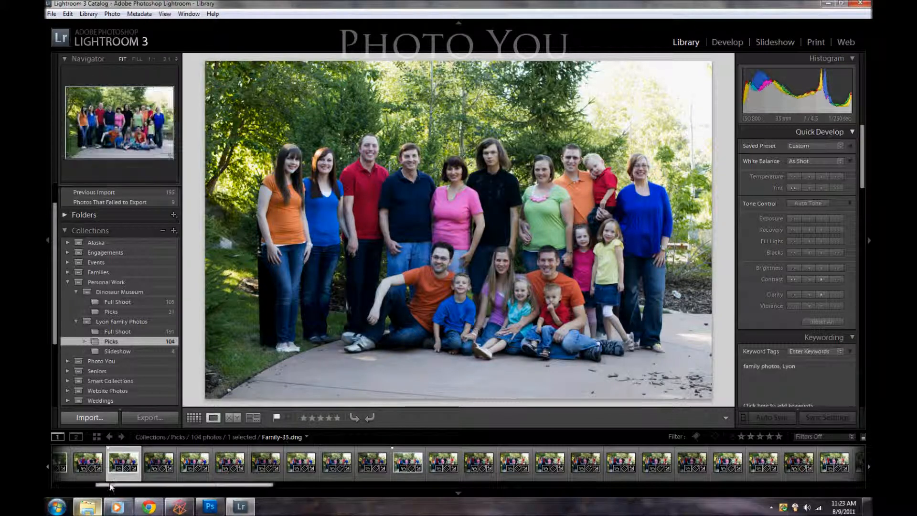
Step: Select the first 14 photos of the Picks collection, starting at Family-12.dng, and check their export settings without exporting
left_click_drag(105, 485, 62, 485)
left_click(66, 461)
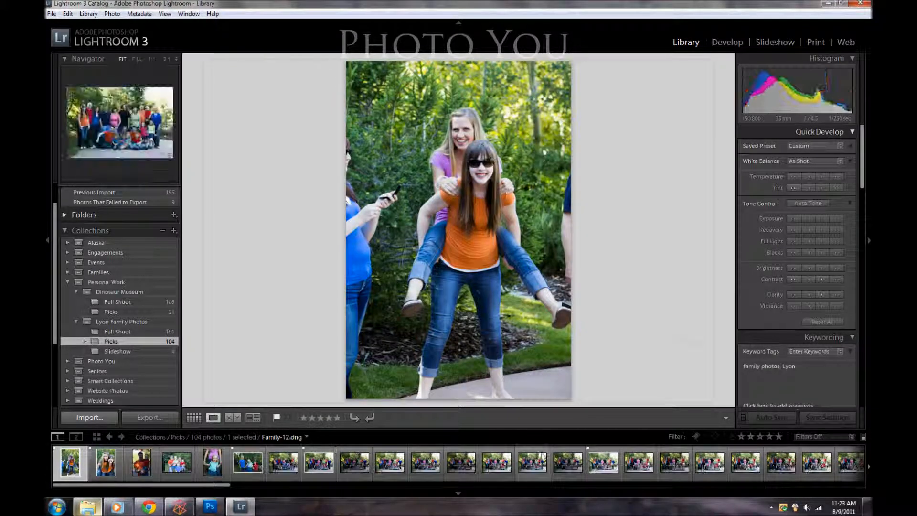
left_click(540, 461, "shift")
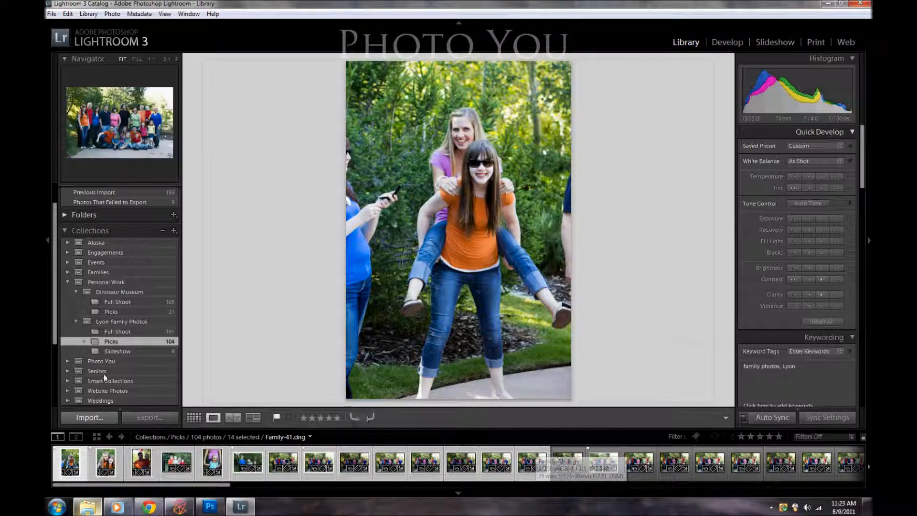
left_click(159, 415)
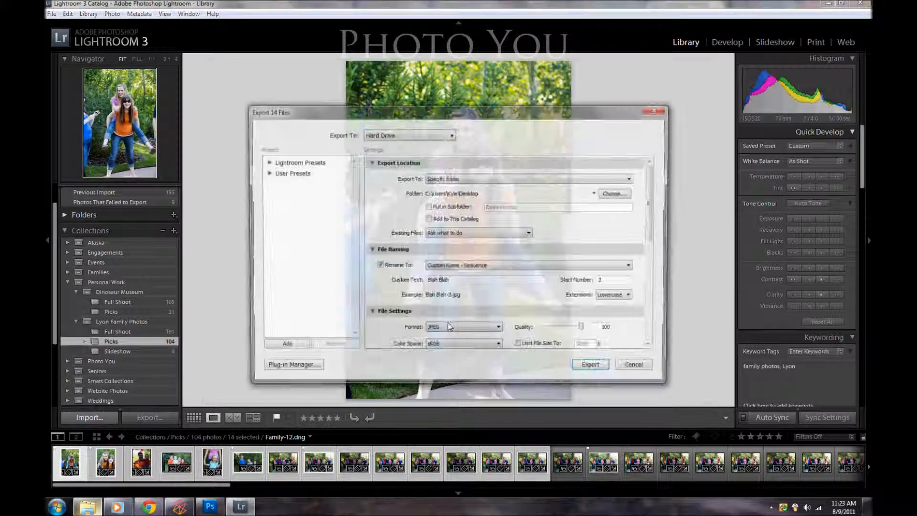
left_click(636, 369)
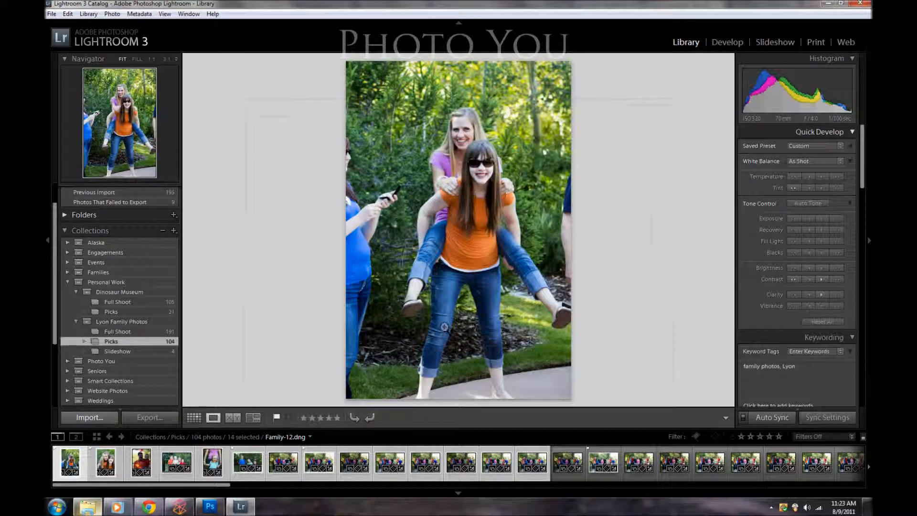